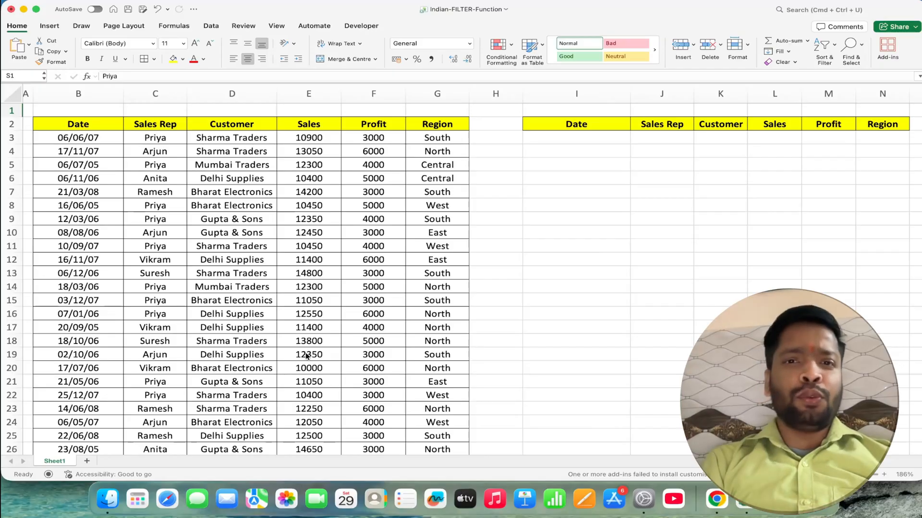
# - Convert the sales data range B2:G589 into a table with headers and apply a light grey-banded table style
pyautogui.click(179, 233)
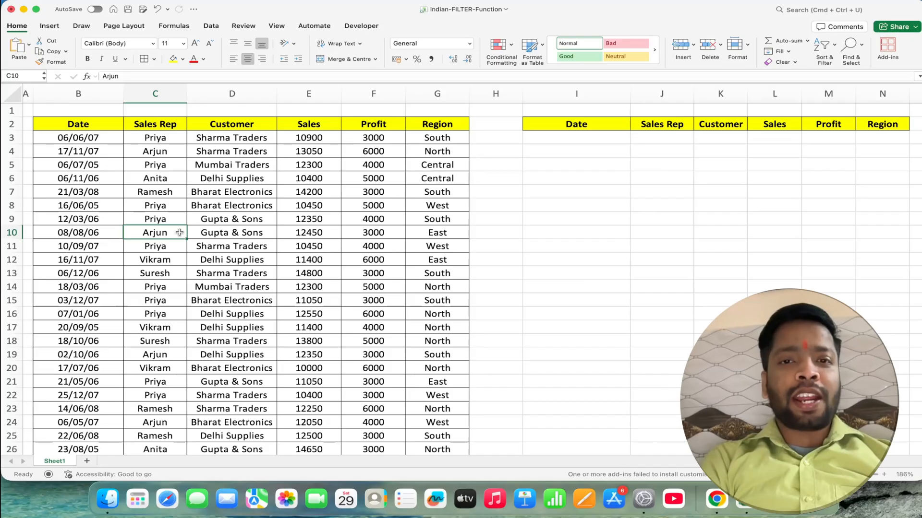
pyautogui.press('super+t')
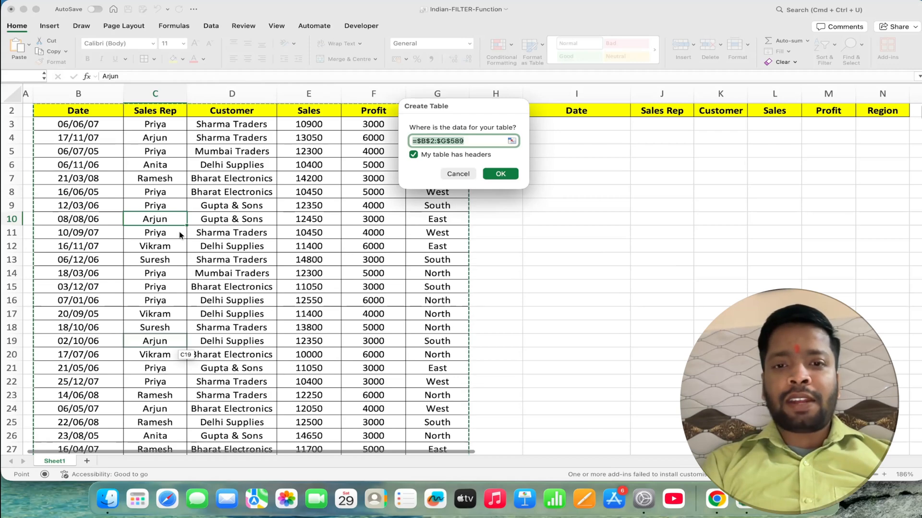
pyautogui.press('Return')
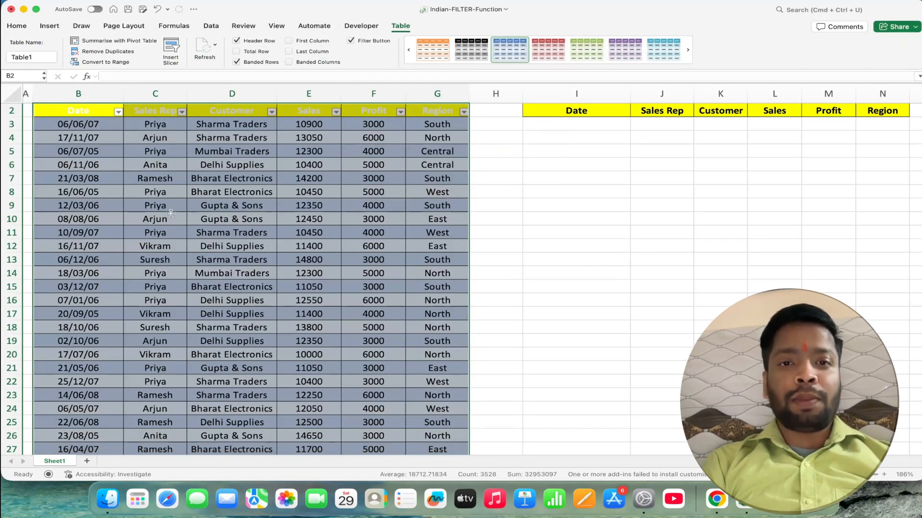
pyautogui.click(484, 55)
pyautogui.click(690, 56)
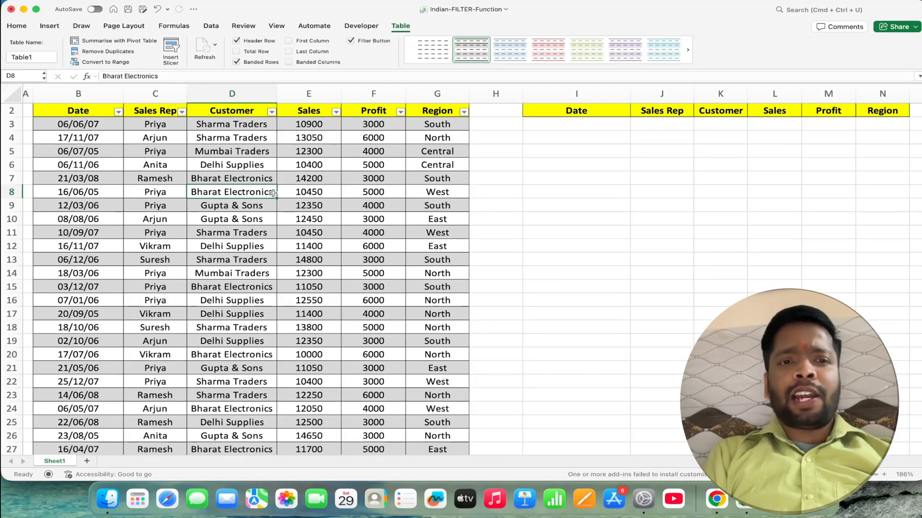
pyautogui.click(592, 125)
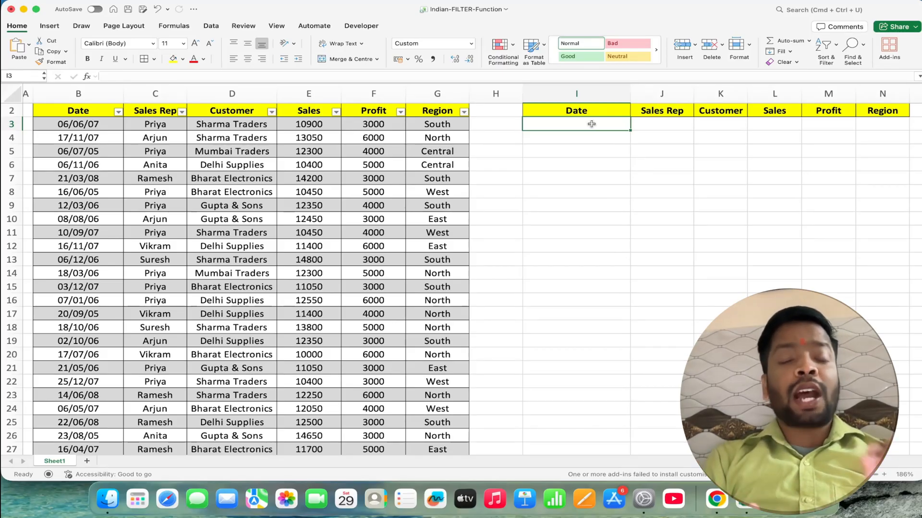
pyautogui.scroll(1, 592, 124)
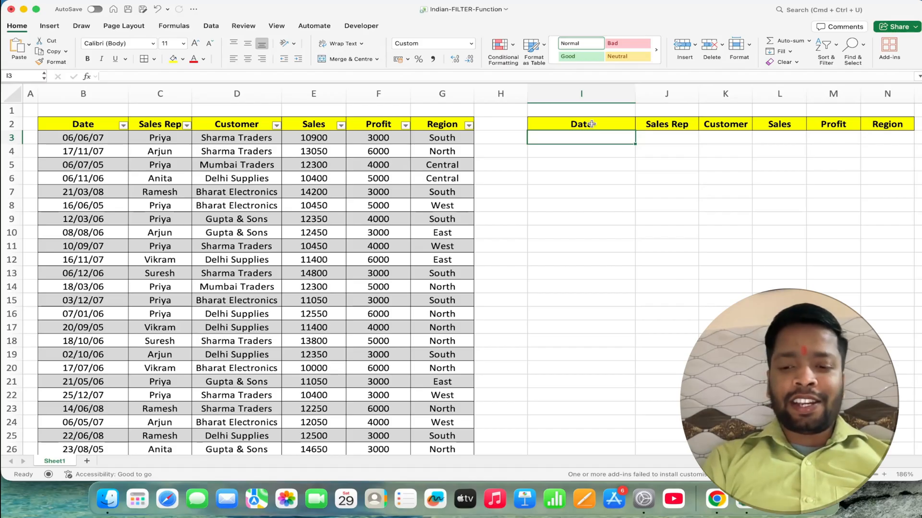
pyautogui.write('=')
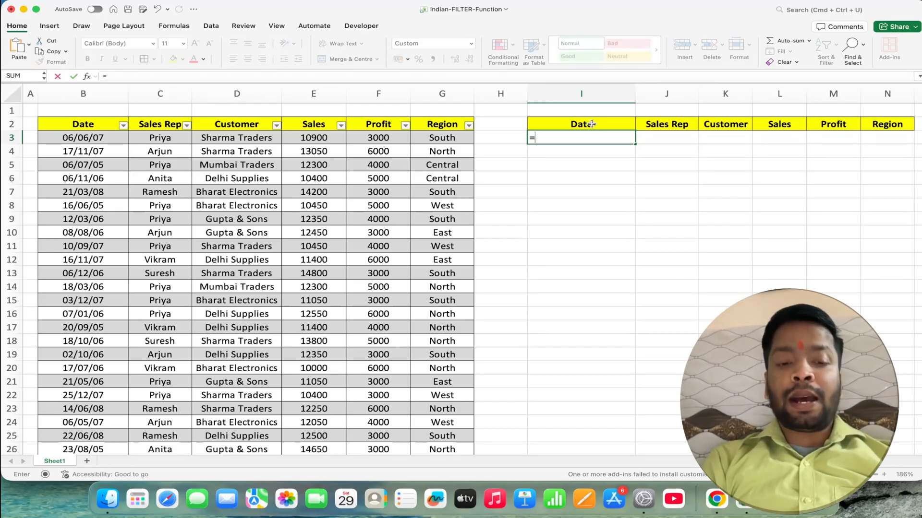
pyautogui.press('Escape')
# - Rename the sales table as Data
pyautogui.click(237, 178)
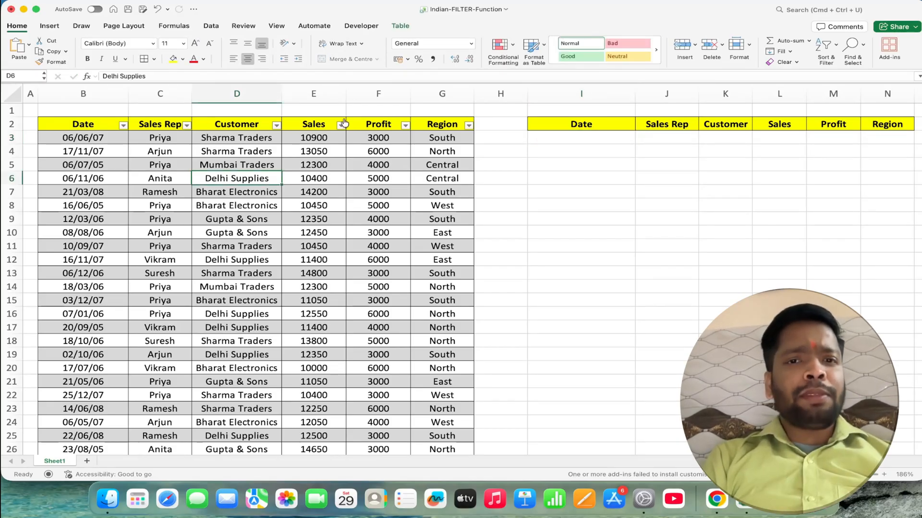
pyautogui.click(401, 26)
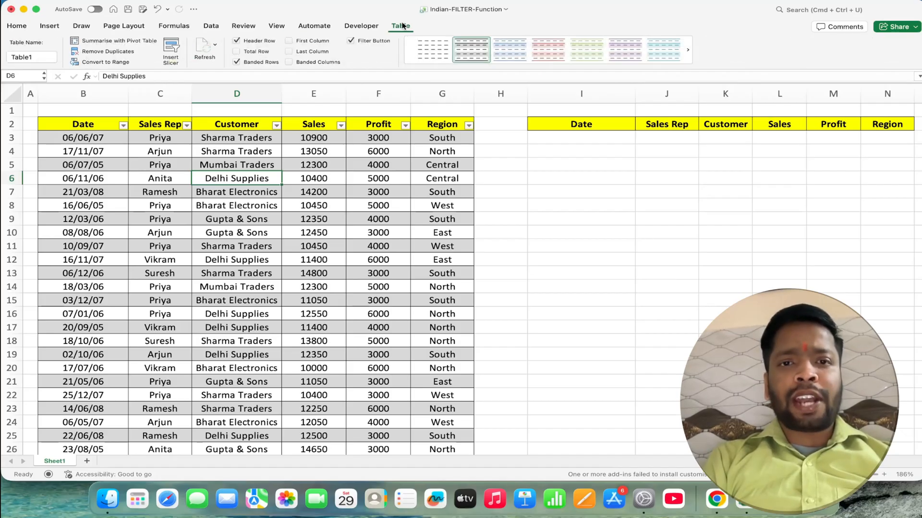
pyautogui.click(42, 57)
pyautogui.press('BackSpace')
pyautogui.press('BackSpace')
pyautogui.press('BackSpace')
pyautogui.press('BackSpace')
pyautogui.press('BackSpace')
pyautogui.press('BackSpace')
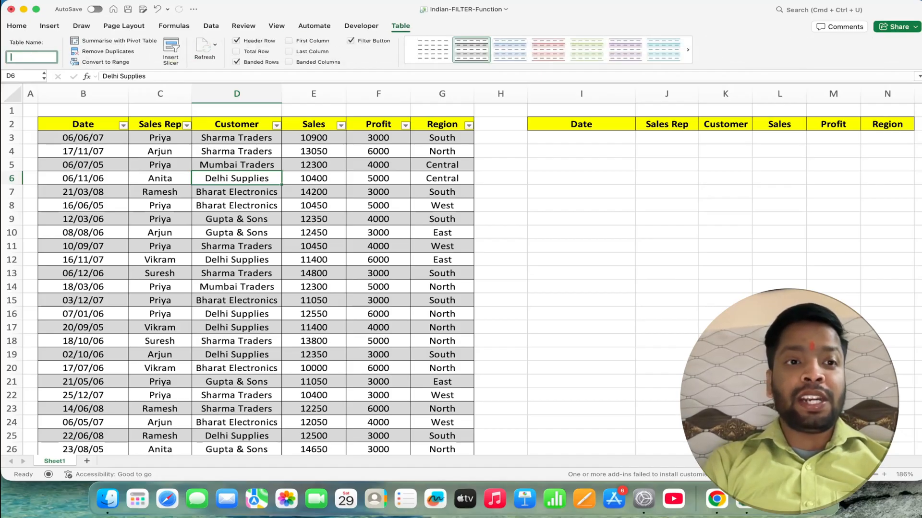
pyautogui.write('Data')
pyautogui.press('Return')
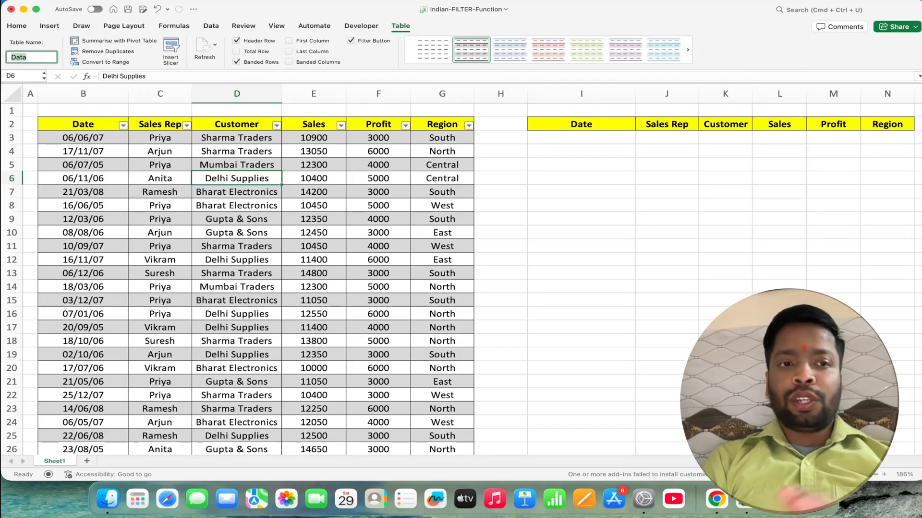
pyautogui.click(91, 202)
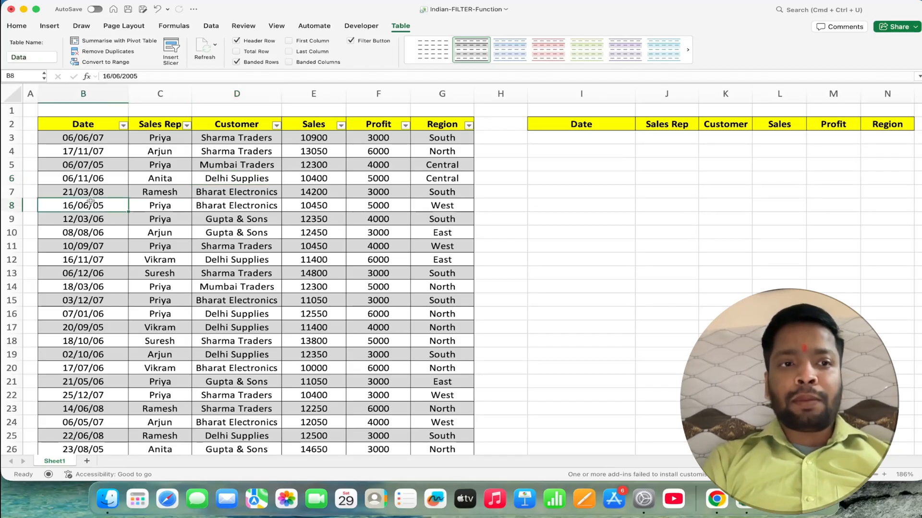
# - Start a FILTER formula in cell I3 with the Data table as its array argument
pyautogui.click(555, 142)
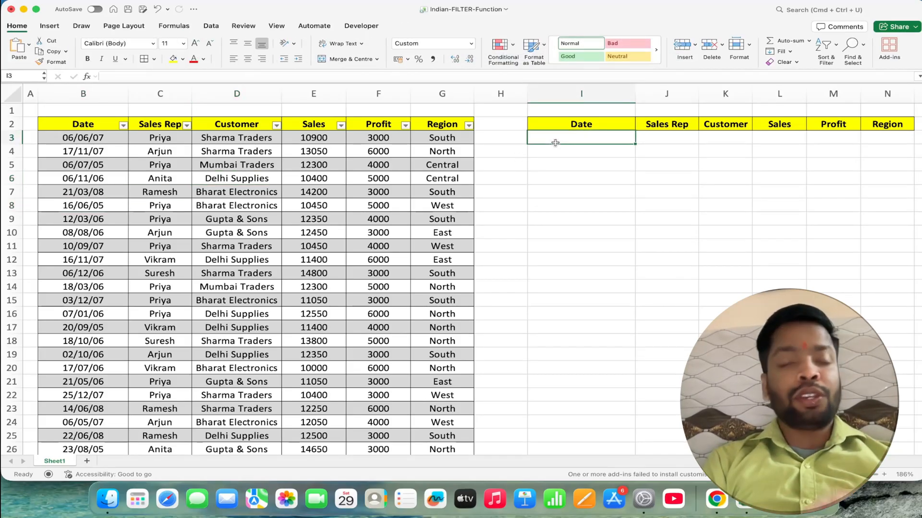
pyautogui.write('=filt')
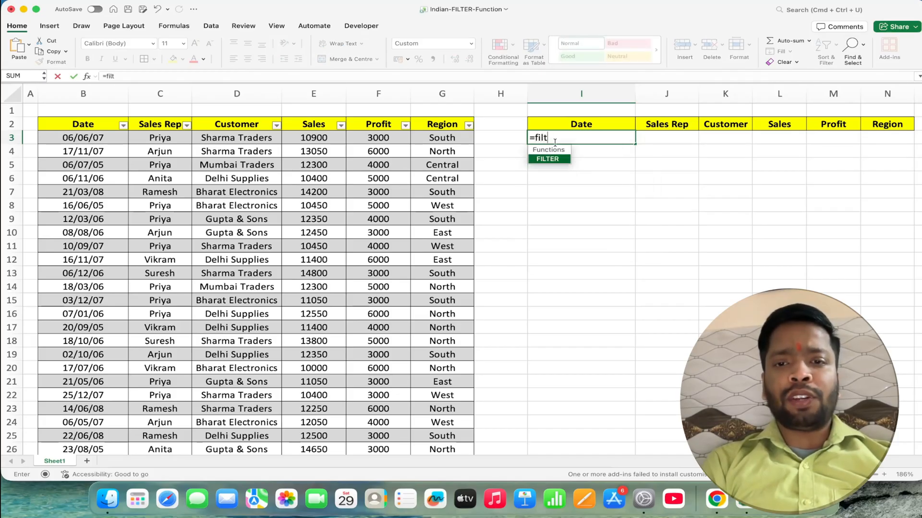
pyautogui.press('Tab')
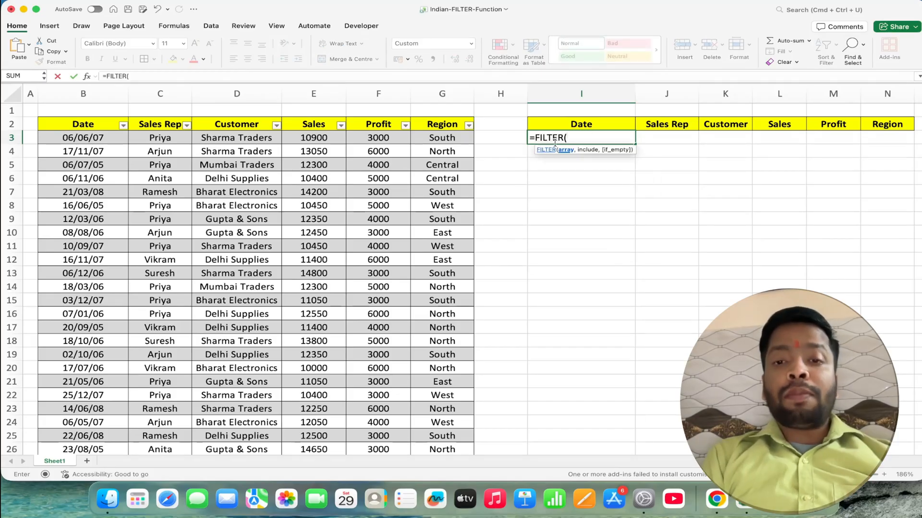
pyautogui.click(101, 138)
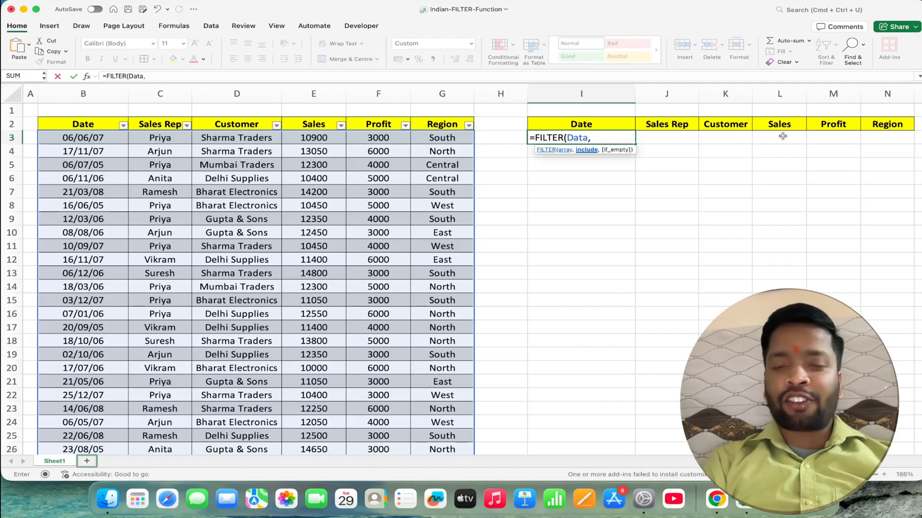
# - Complete the FILTER formula with the condition that Data[Sales Rep] equals the name of the sales rep in the table's first record
pyautogui.write('Data')
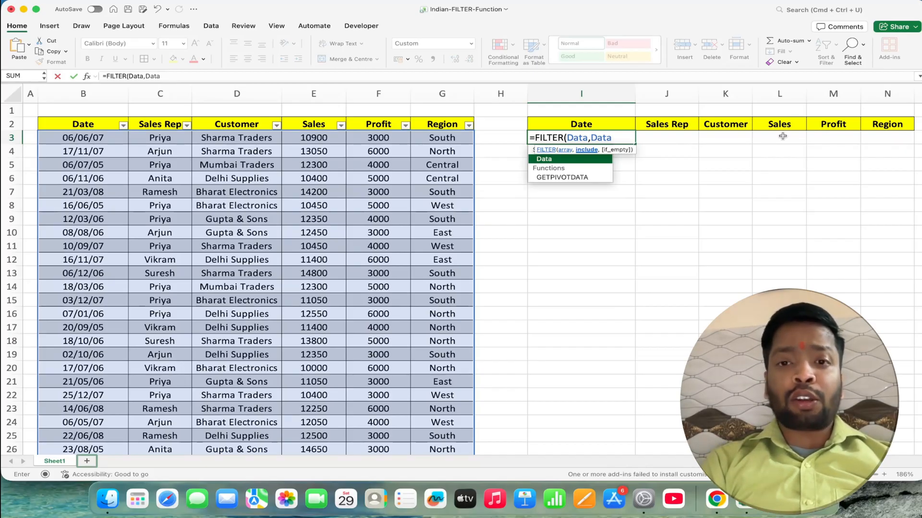
pyautogui.write('[')
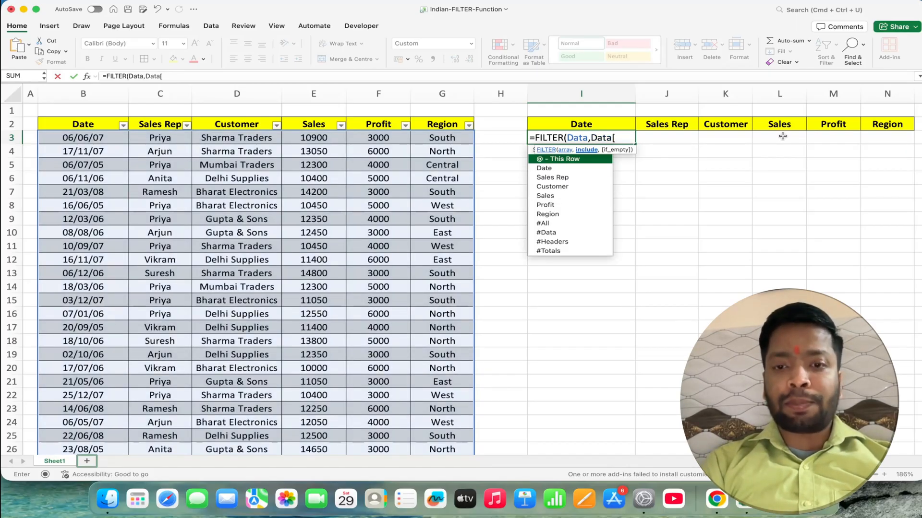
pyautogui.press('Down')
pyautogui.press('Down')
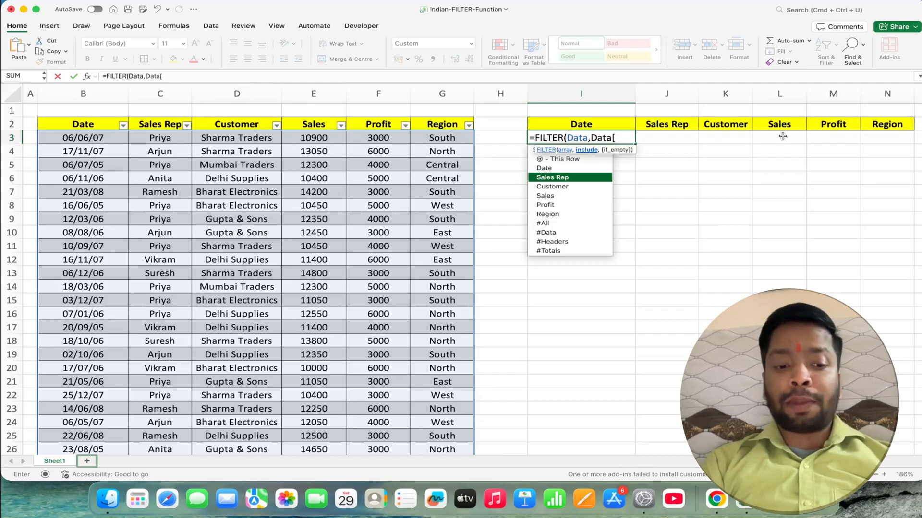
pyautogui.press('Tab')
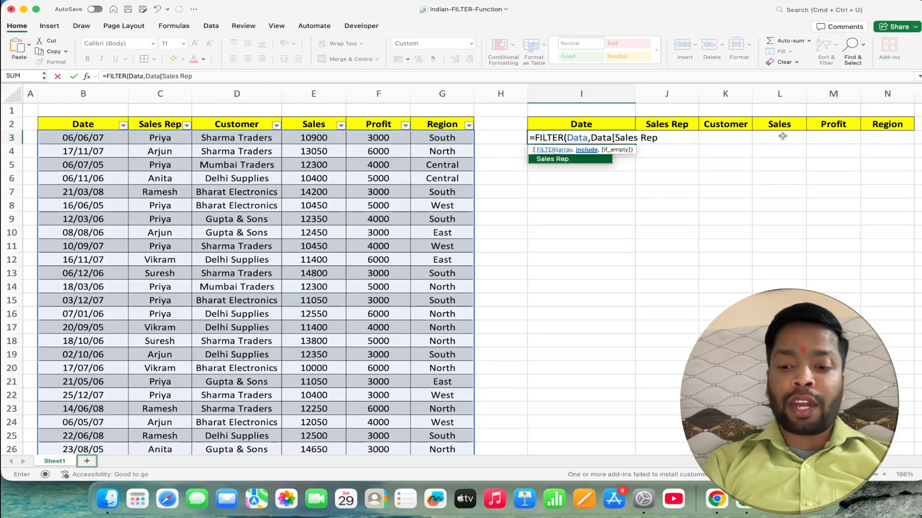
pyautogui.write(']')
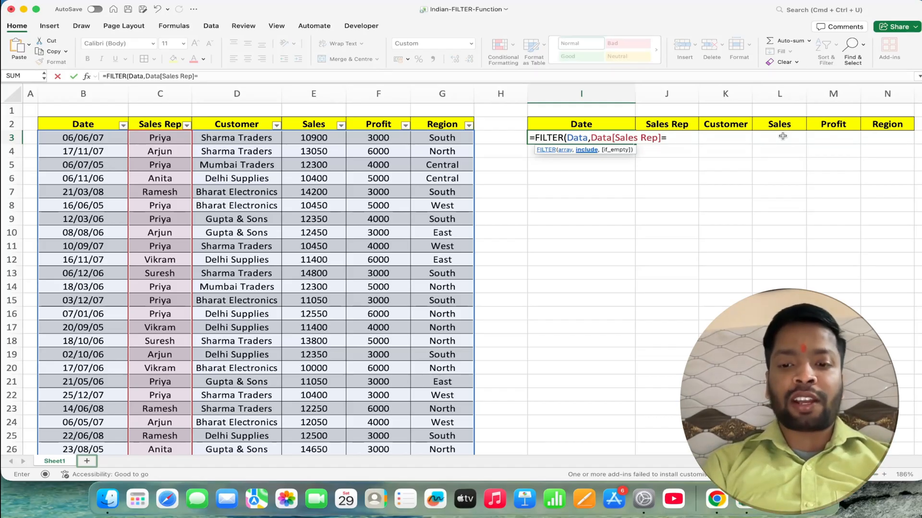
pyautogui.write('="')
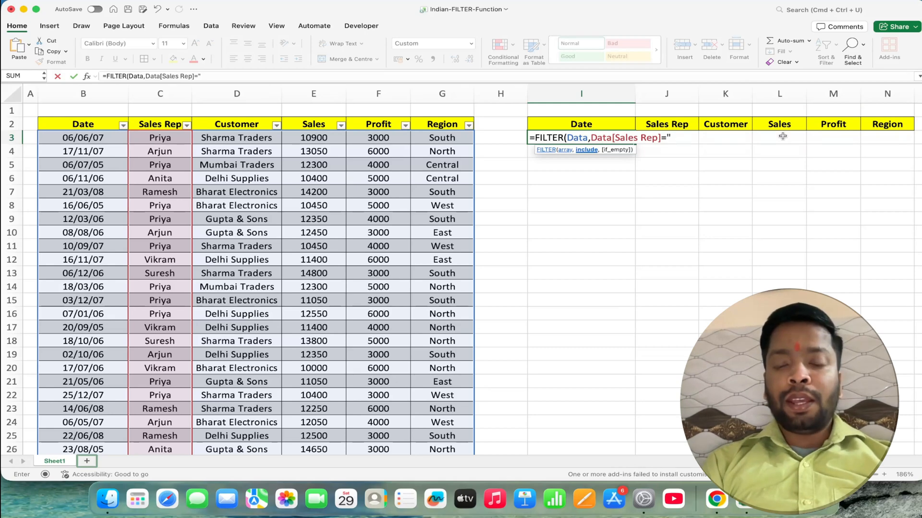
pyautogui.write('"')
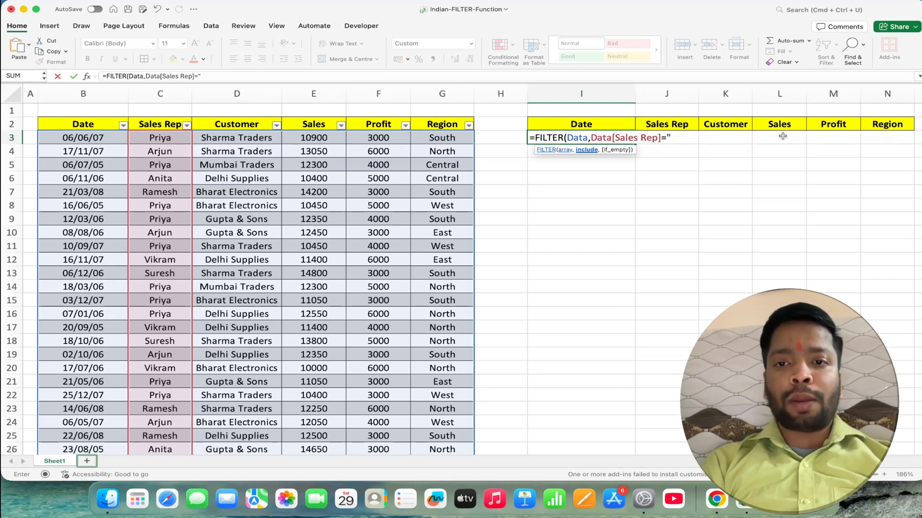
pyautogui.write('Priya"')
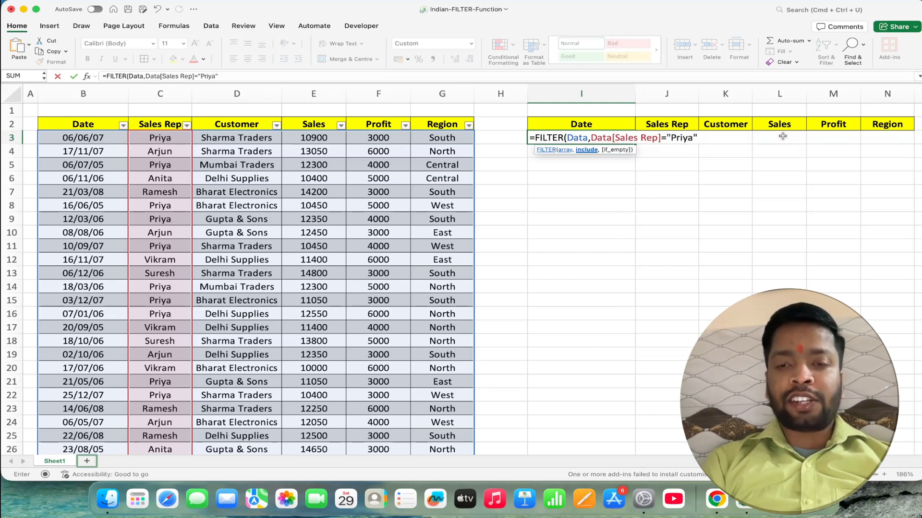
pyautogui.write(')')
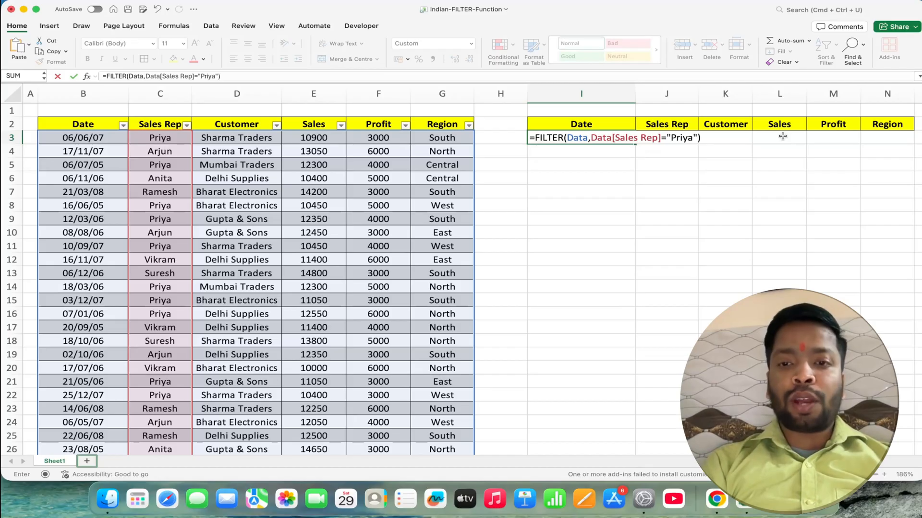
pyautogui.press('Return')
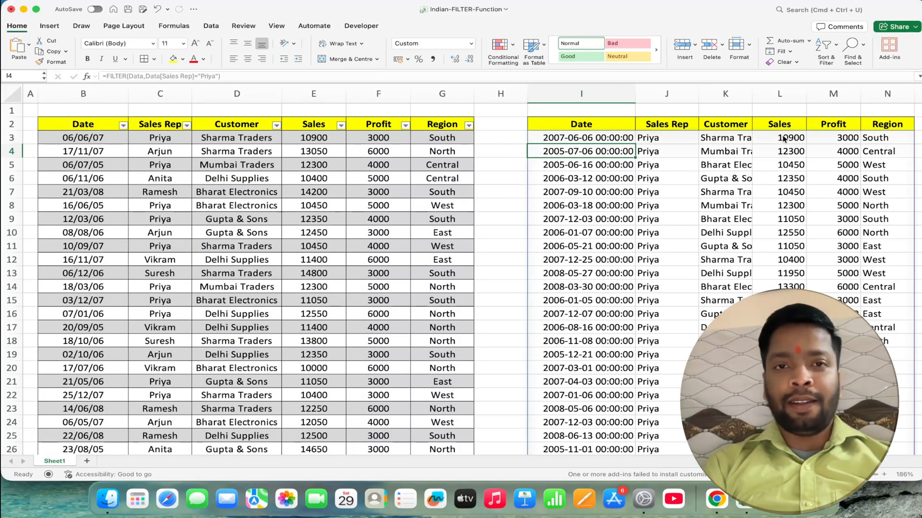
# - Format all filtered dates in column I, from I3 down, as short dates in dd/mm/yy form
pyautogui.click(585, 137)
pyautogui.press('super+shift+Down')
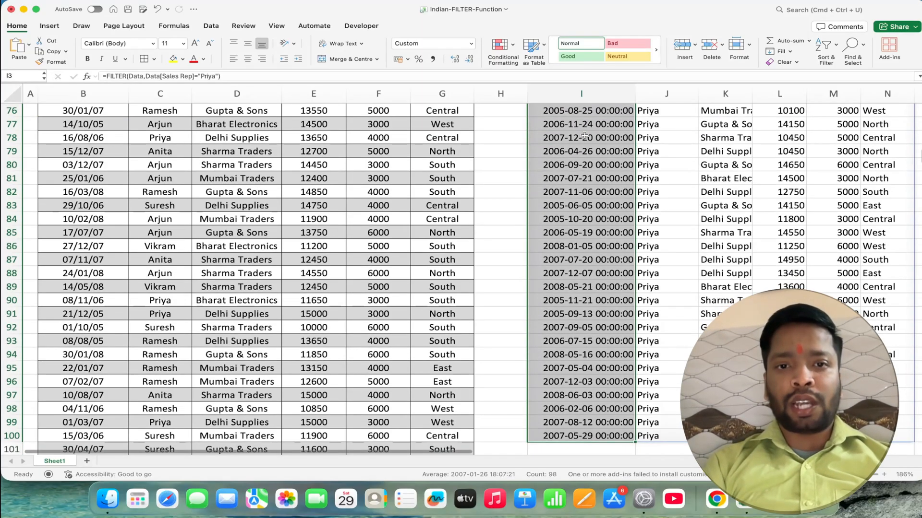
pyautogui.click(472, 43)
pyautogui.click(458, 137)
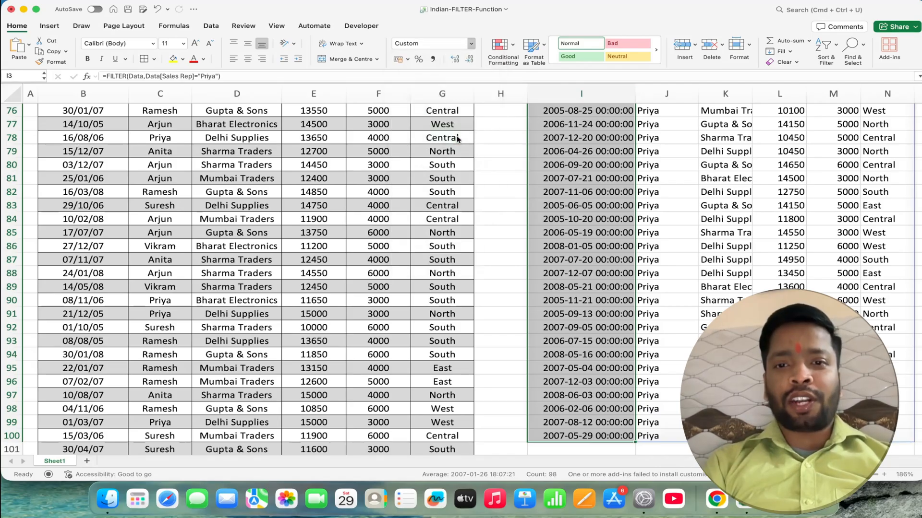
# - Narrow column I to fit the short dates of the filtered results
pyautogui.scroll(20, 457, 139)
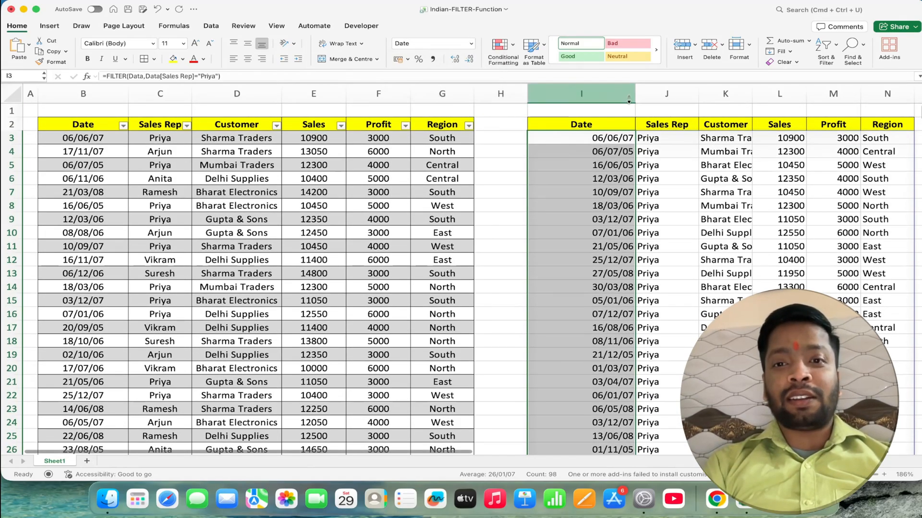
pyautogui.moveTo(636, 95); pyautogui.dragTo(579, 95)
pyautogui.click(606, 137)
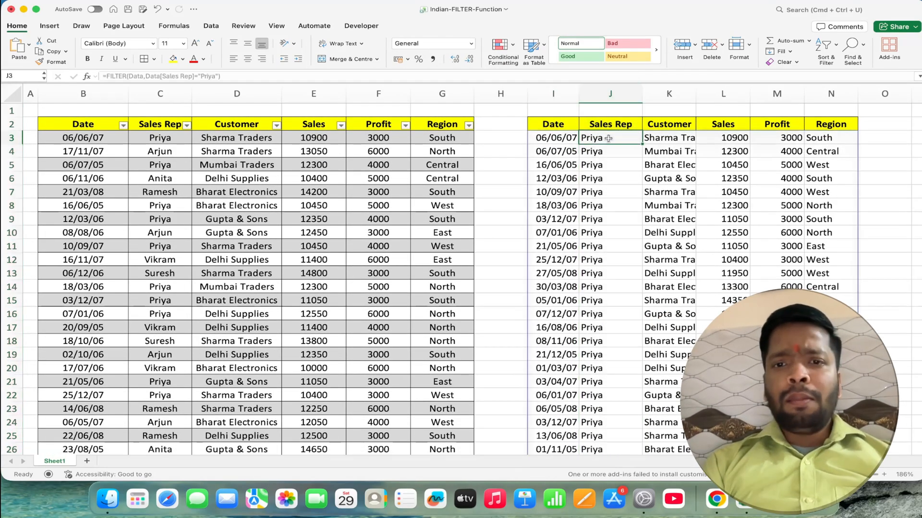
# - In I3's FILTER formula, enclose the sales rep condition in parentheses and append a multiplication operator with an opening parenthesis for a second condition
pyautogui.click(547, 139)
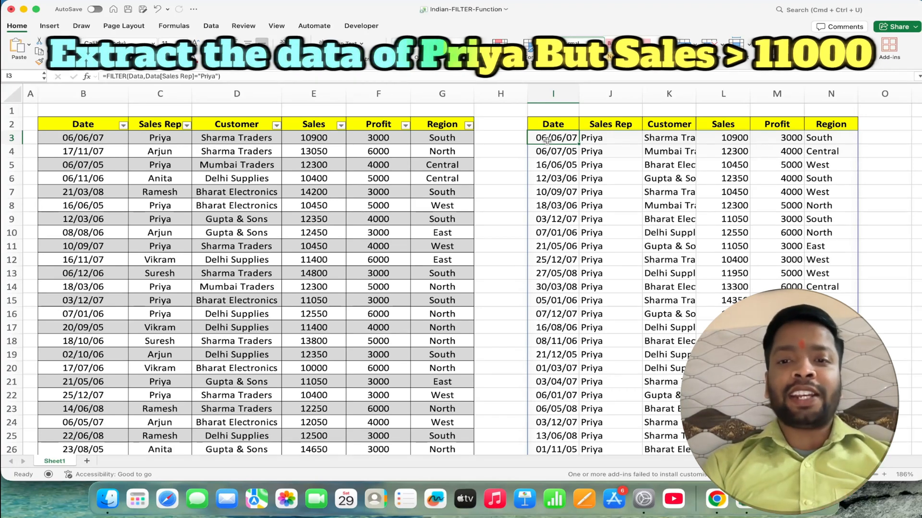
pyautogui.click(653, 110)
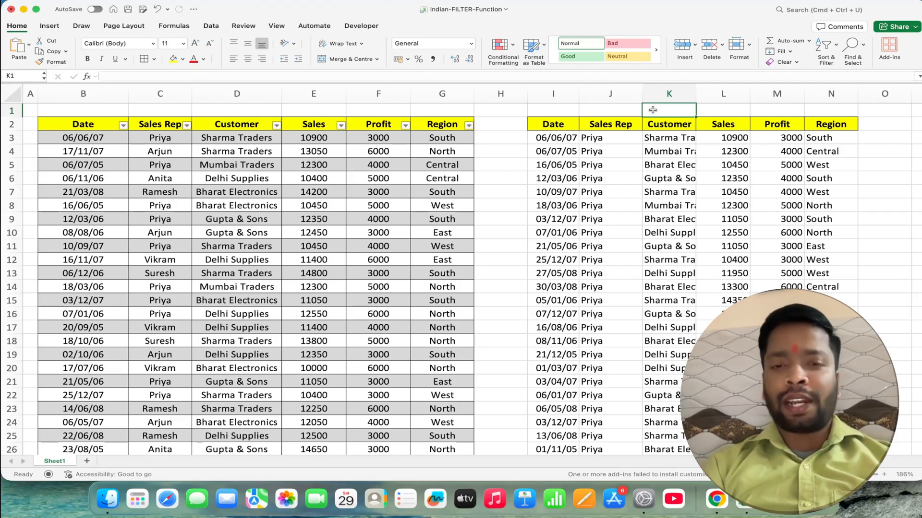
pyautogui.doubleClick(568, 137)
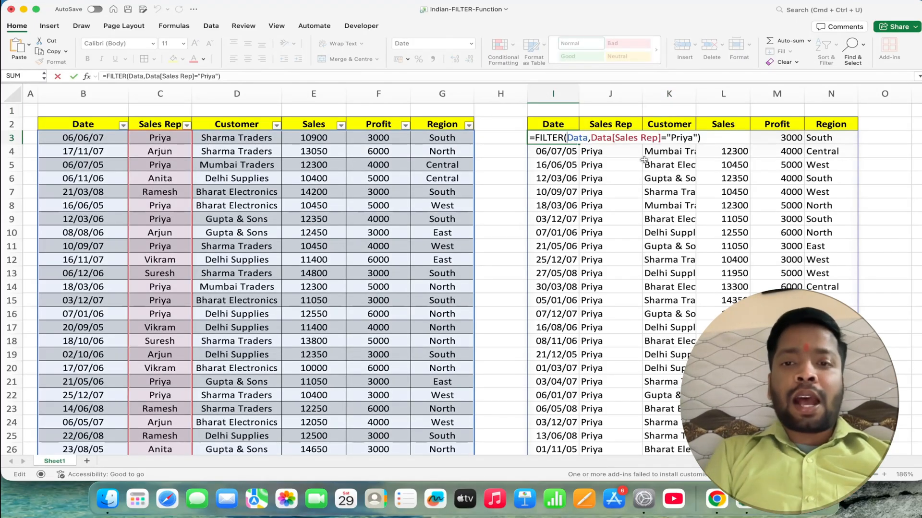
pyautogui.click(592, 137)
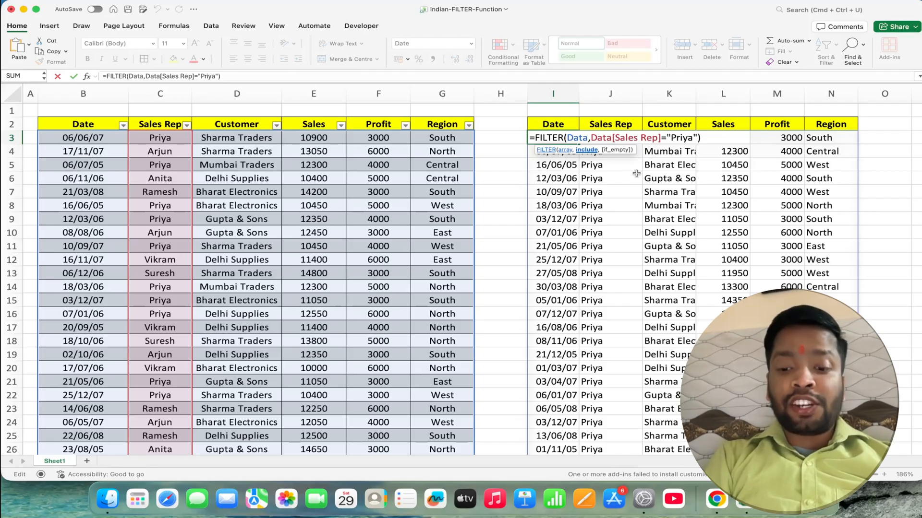
pyautogui.write('(')
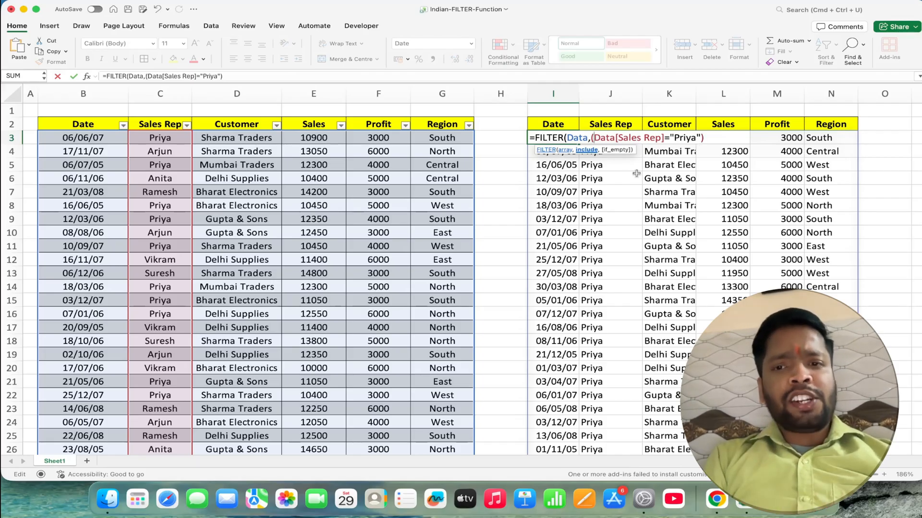
pyautogui.click(717, 136)
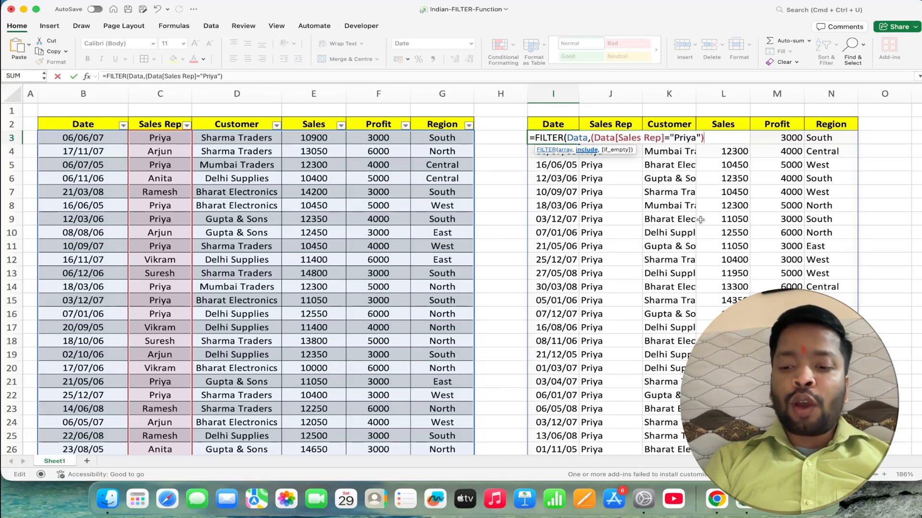
pyautogui.write('*')
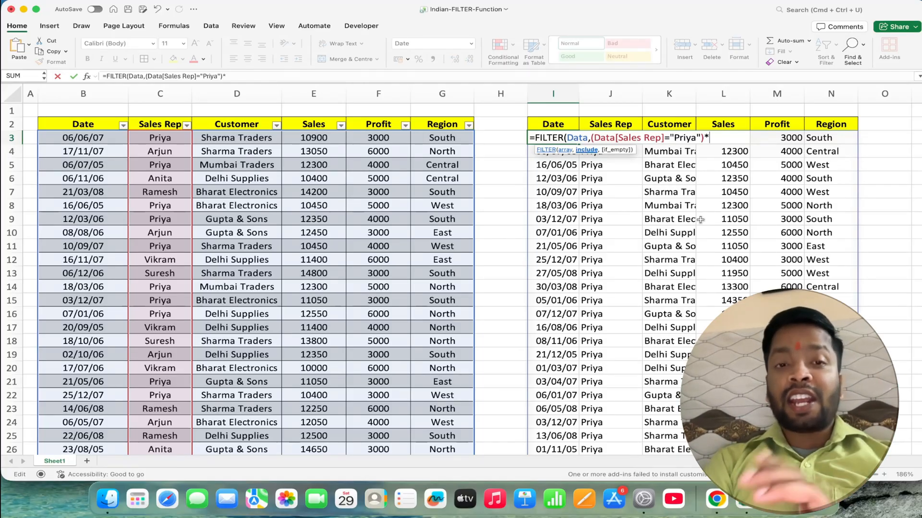
pyautogui.write('(')
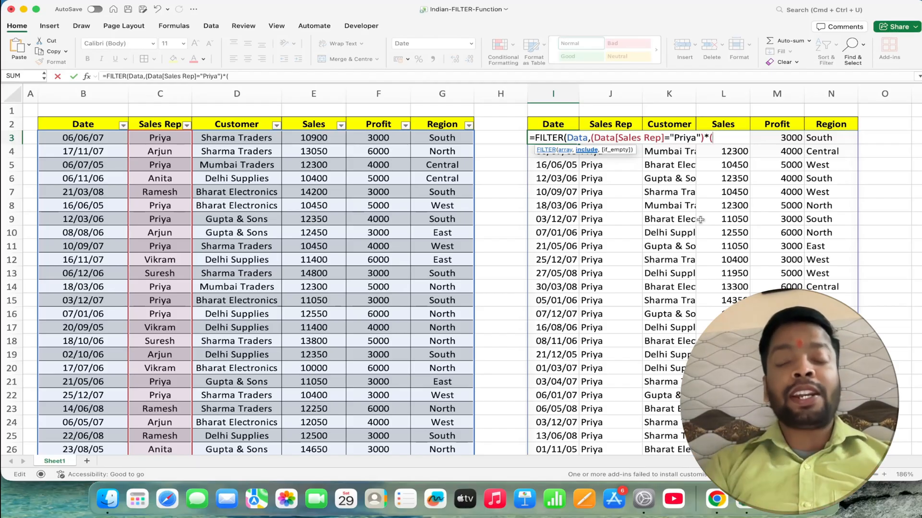
# - Reference the Sales column of the Data table in the second condition of the formula
pyautogui.click(700, 219)
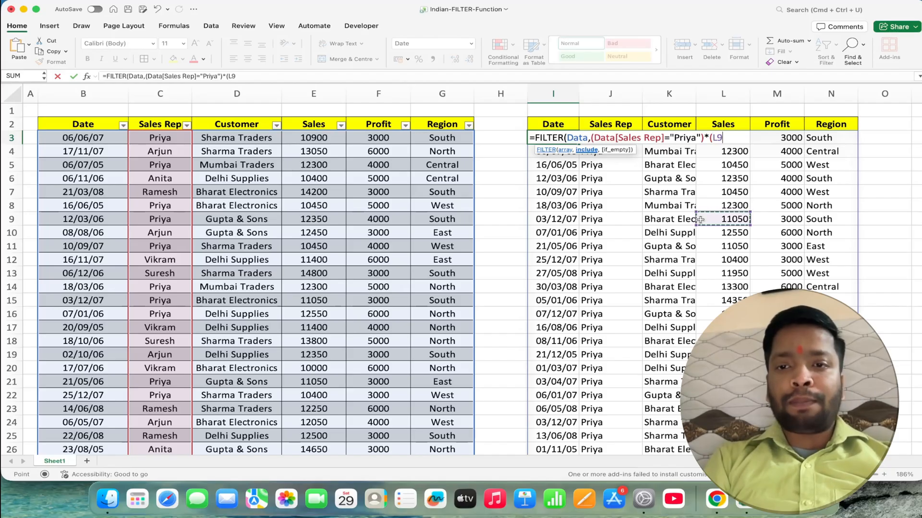
pyautogui.press('BackSpace')
pyautogui.write('data')
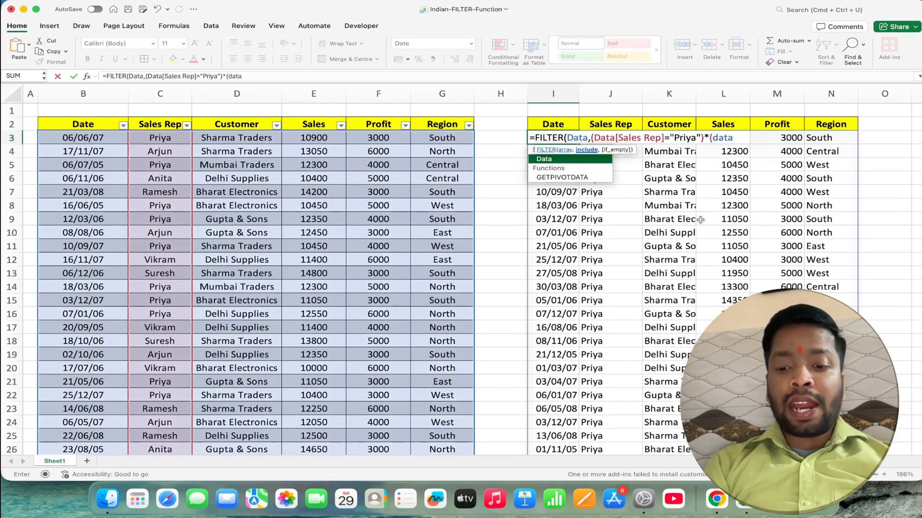
pyautogui.write('[')
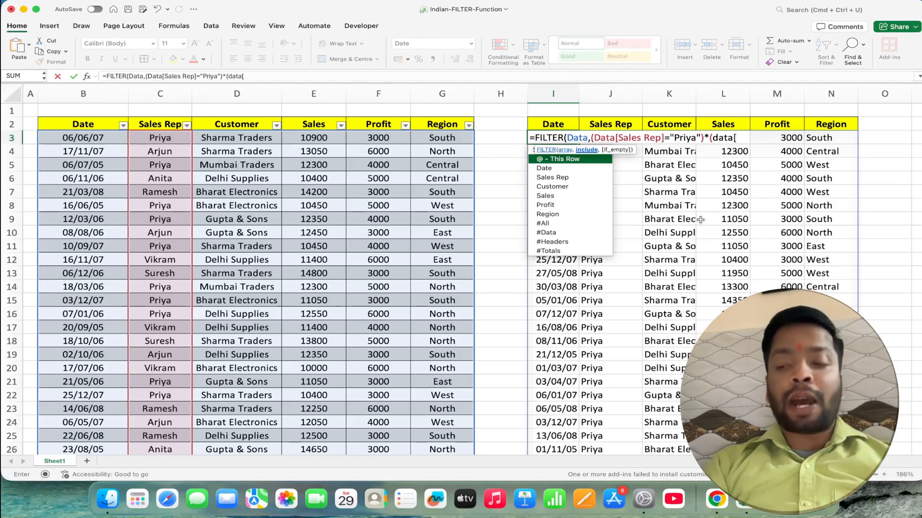
pyautogui.write('sa')
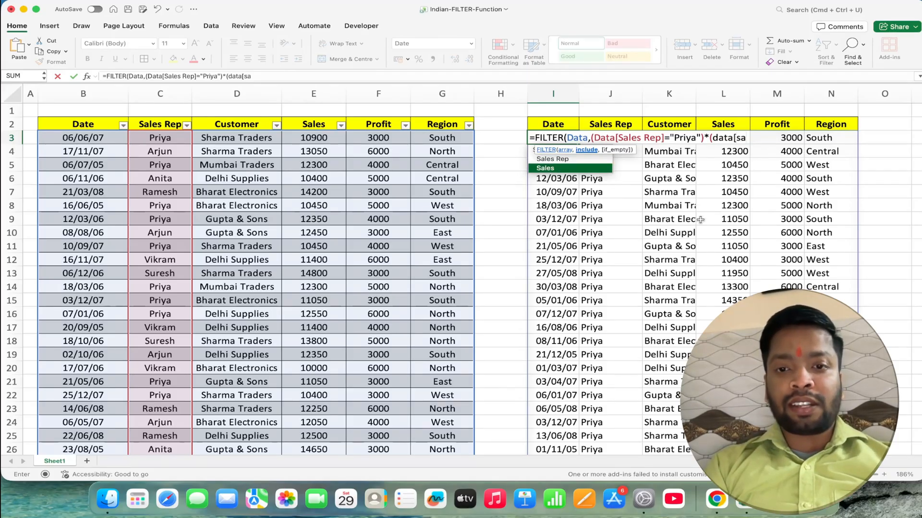
pyautogui.press('Tab')
pyautogui.press('Down')
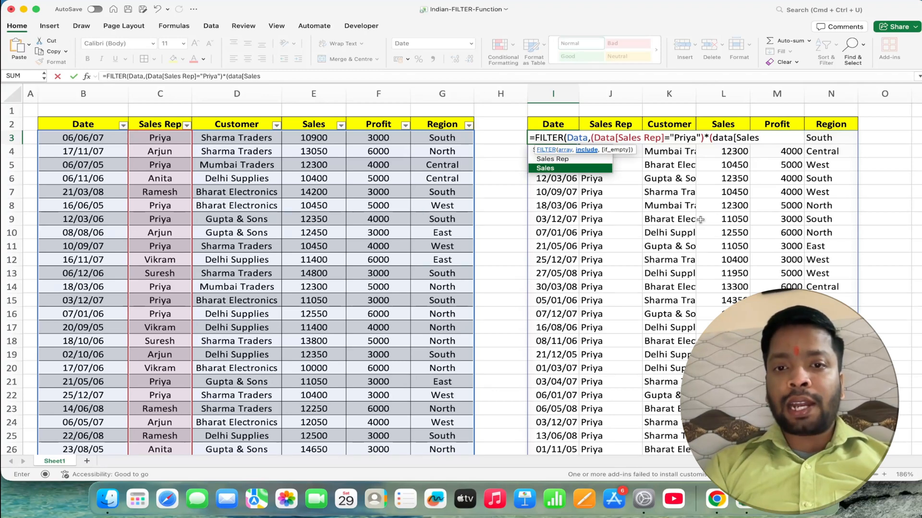
# - Complete the FILTER formula with the Sales condition greater than 11000, and auto-fit column K to the customer names
pyautogui.click(767, 140)
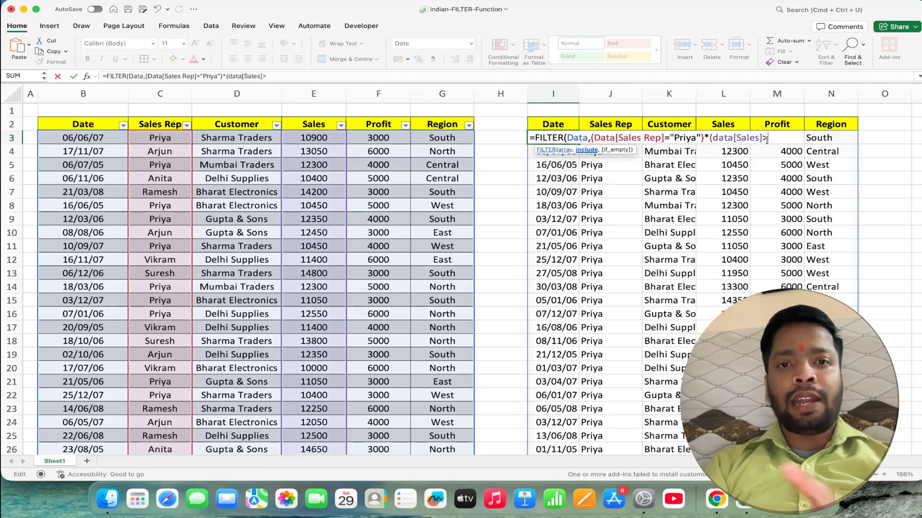
pyautogui.write('>11')
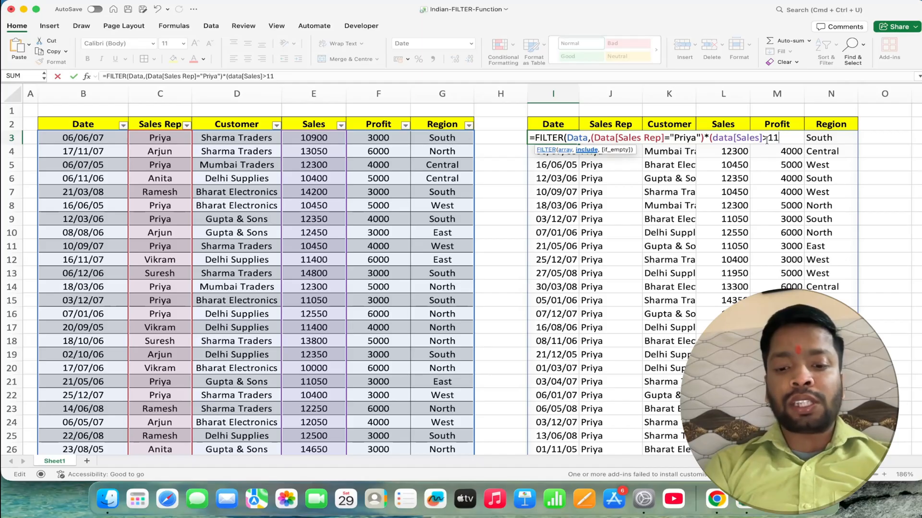
pyautogui.write('000')
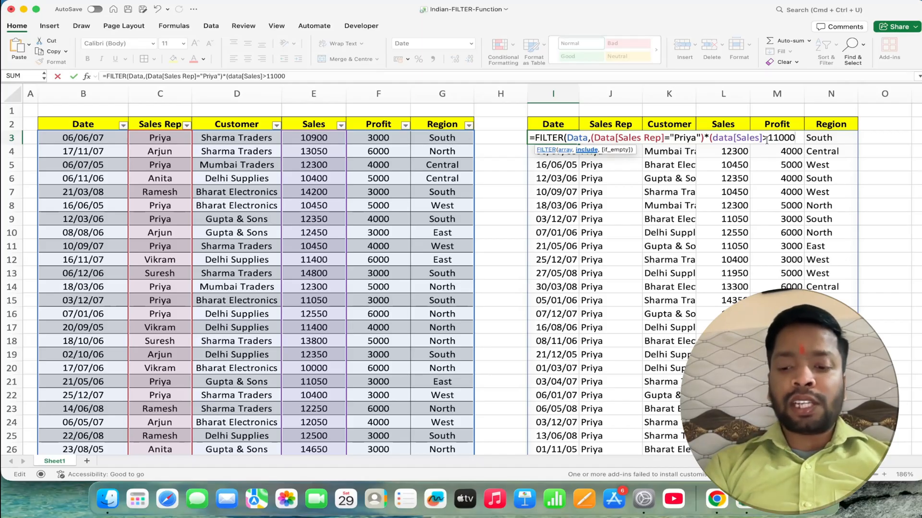
pyautogui.write('))')
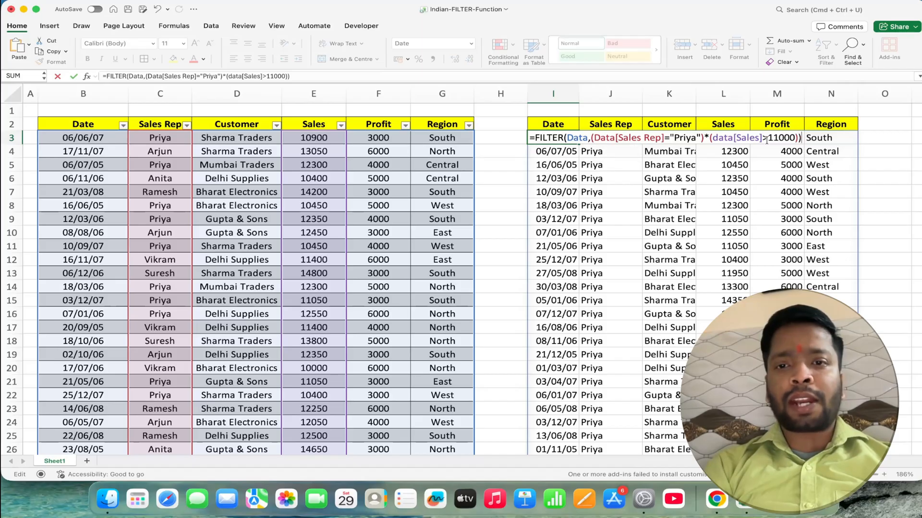
pyautogui.press('Return')
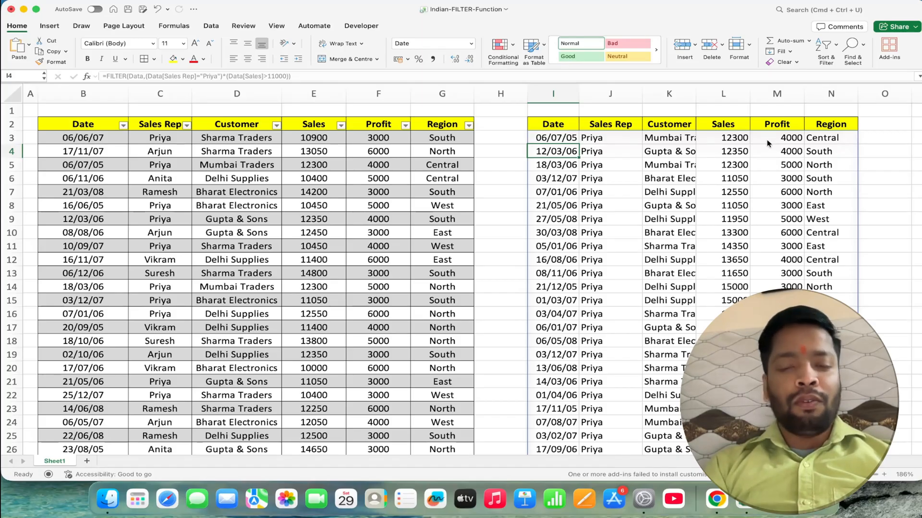
pyautogui.doubleClick(697, 90)
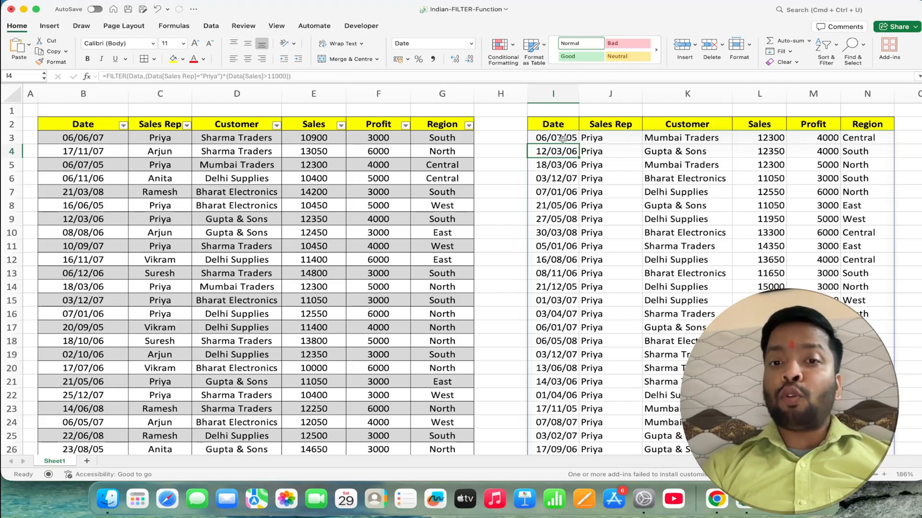
# - Replace the * between the two conditions of the FILTER formula in I3 with + to apply OR logic
pyautogui.doubleClick(563, 140)
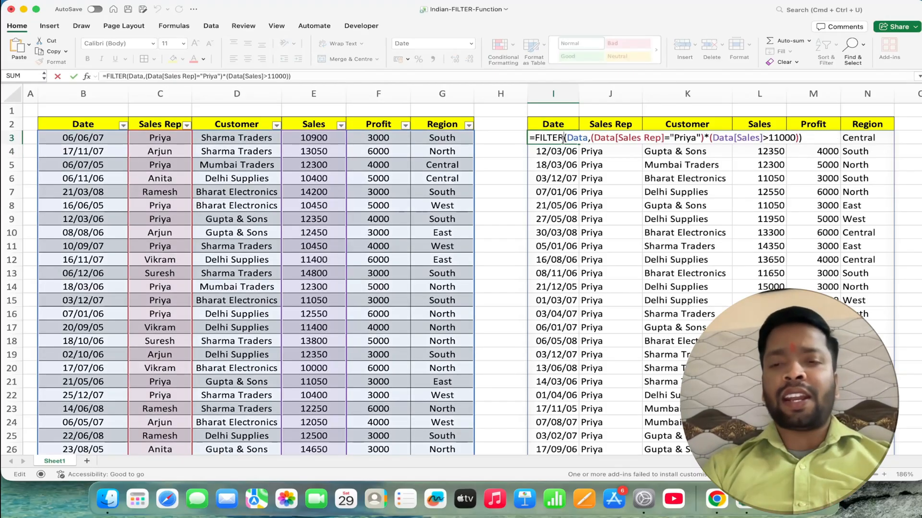
pyautogui.click(710, 139)
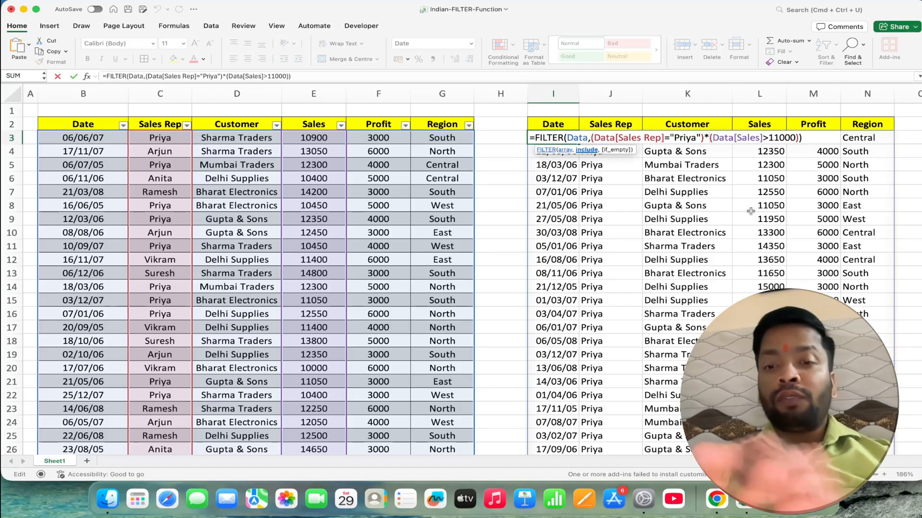
pyautogui.press('BackSpace')
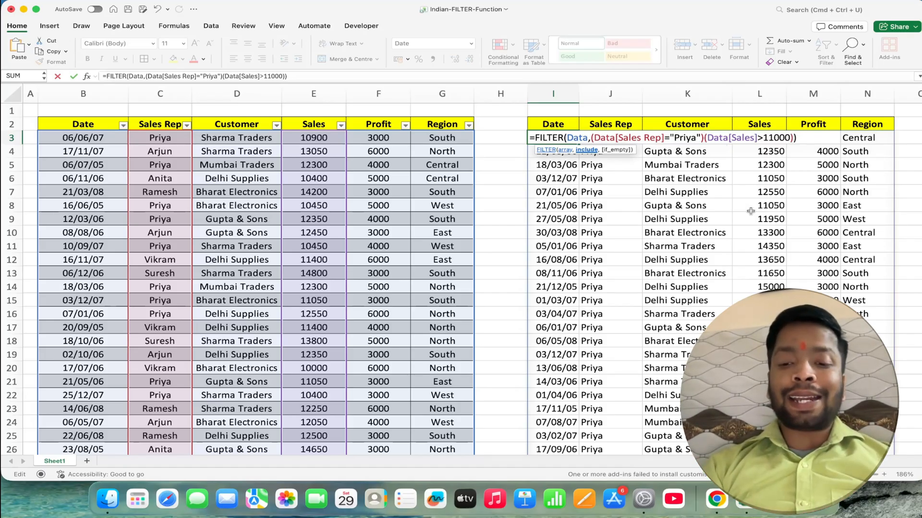
pyautogui.write('+')
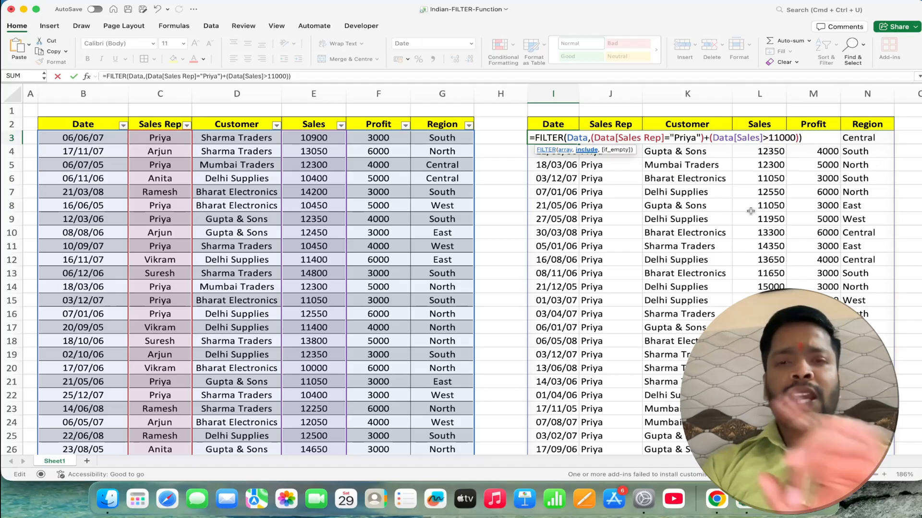
pyautogui.press('Return')
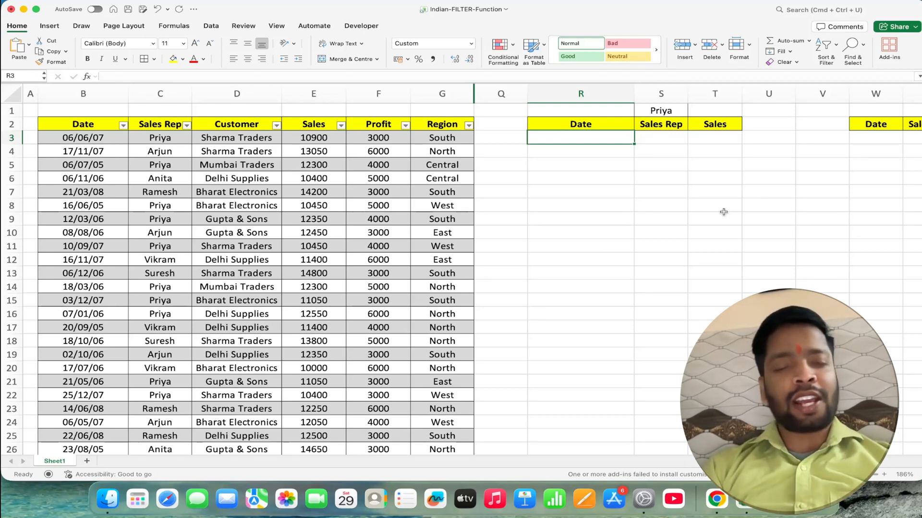
# - Start a FILTER formula in cell R3 with the Data table as its array argument
pyautogui.write('=')
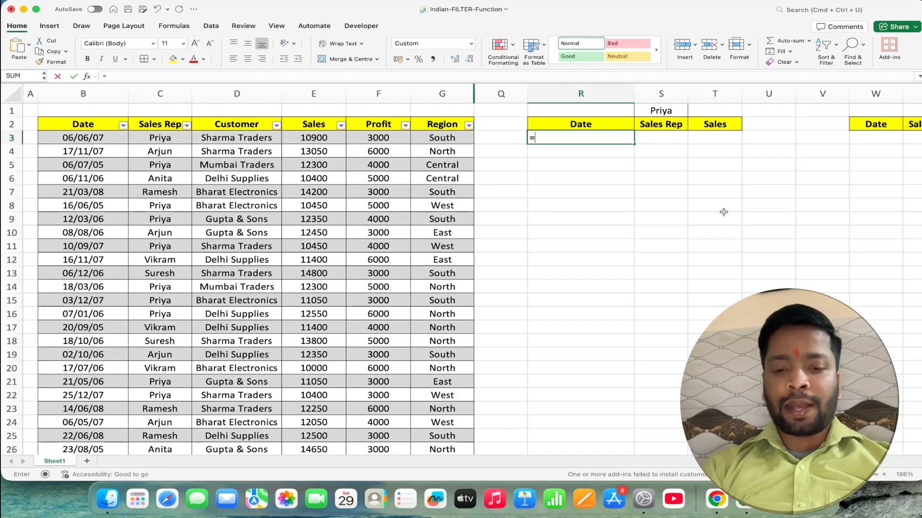
pyautogui.write('FILTER(')
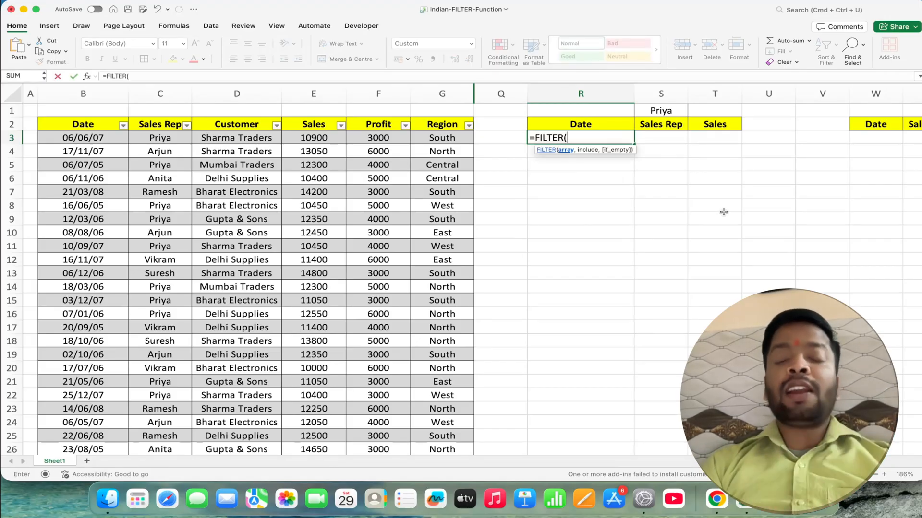
pyautogui.write('dat')
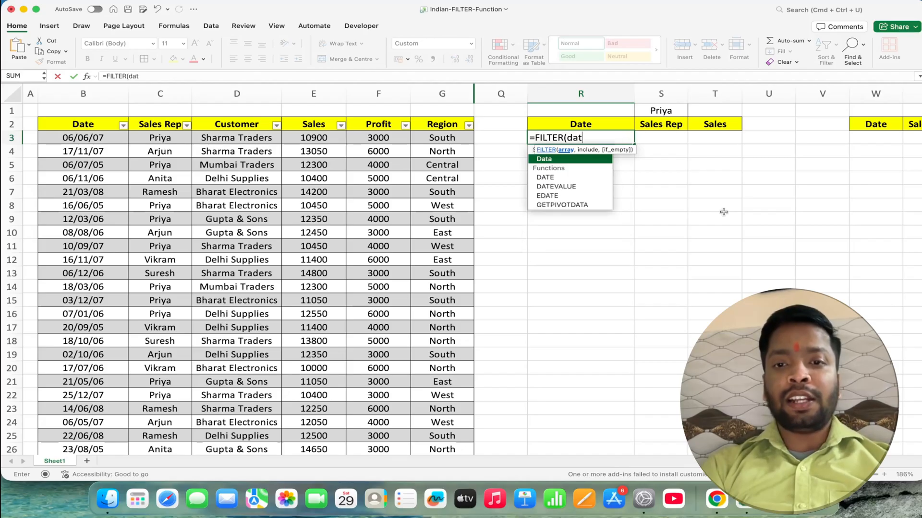
pyautogui.write('a')
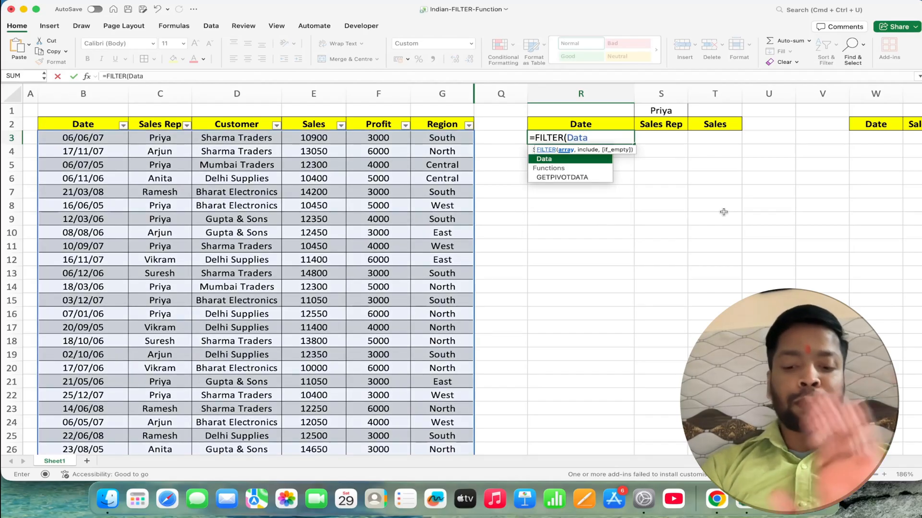
pyautogui.write(',')
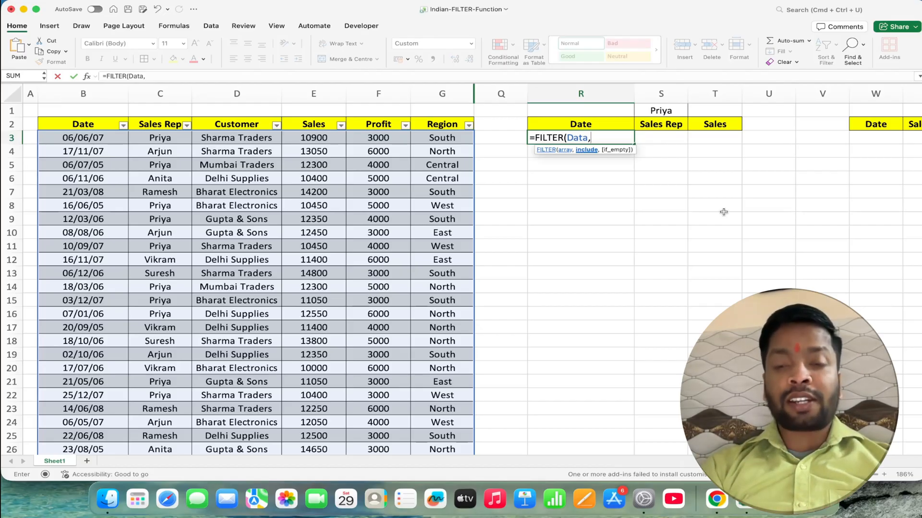
# - Complete the FILTER formula in R3 with the condition that the Data table's Sales Rep column equals cell S1
pyautogui.write('data')
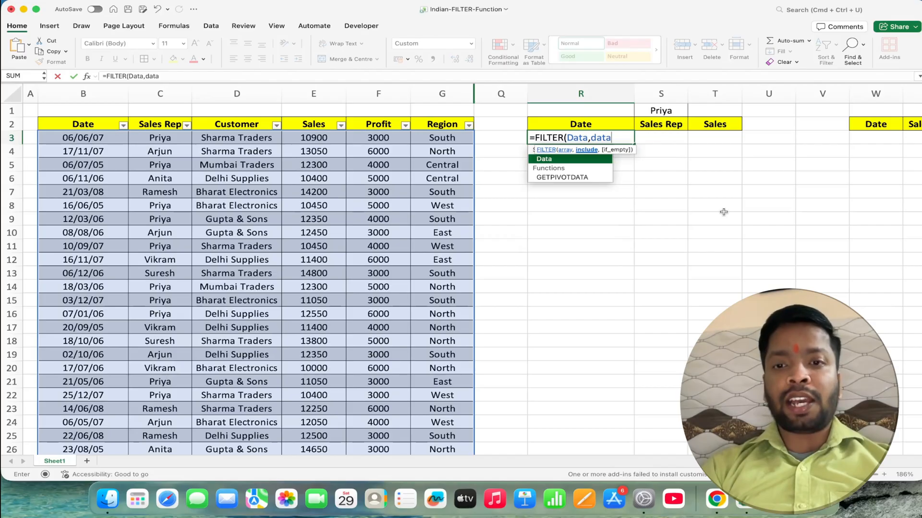
pyautogui.write('[sa')
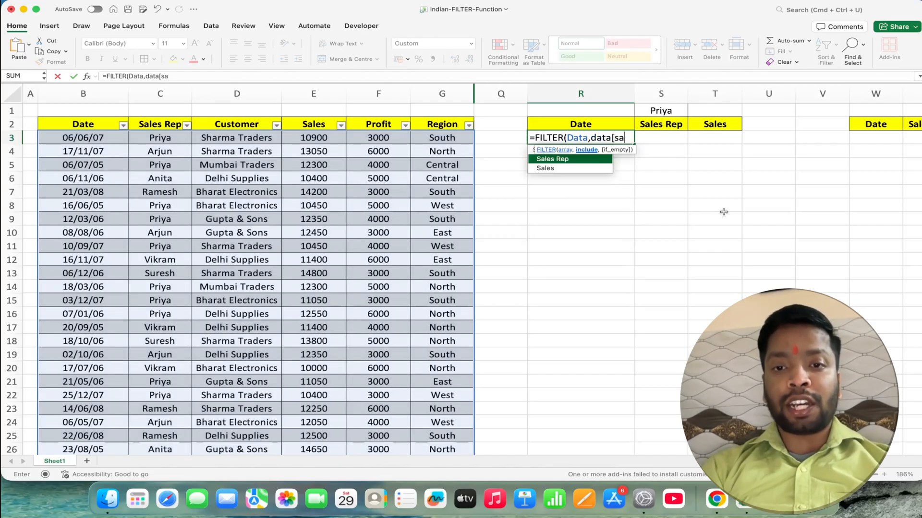
pyautogui.press('Tab')
pyautogui.write(']')
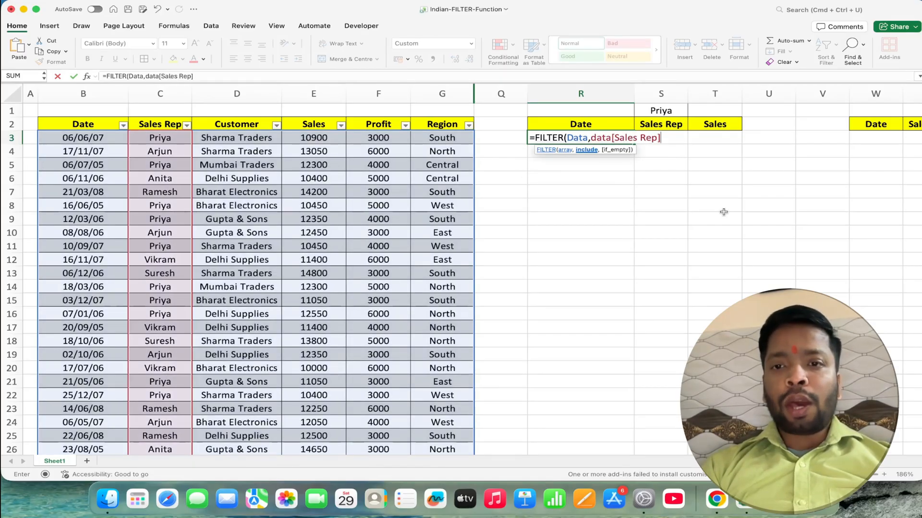
pyautogui.write('=')
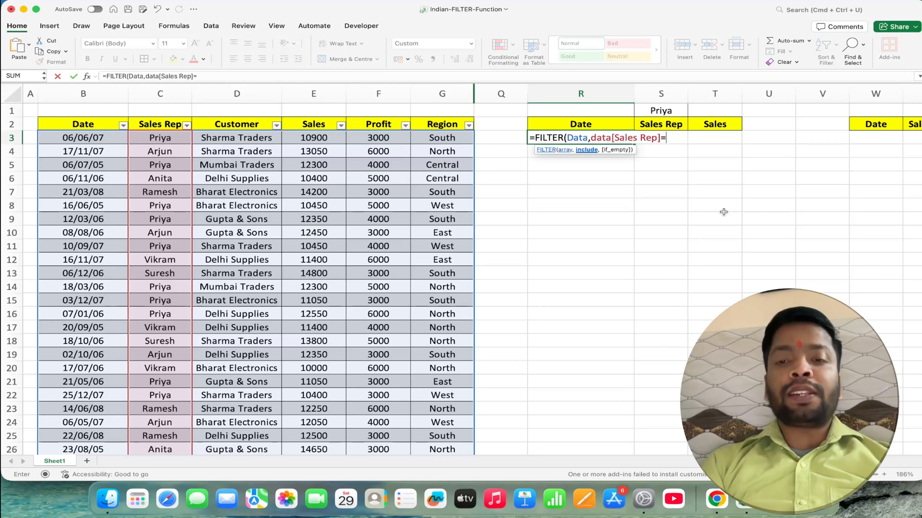
pyautogui.click(670, 111)
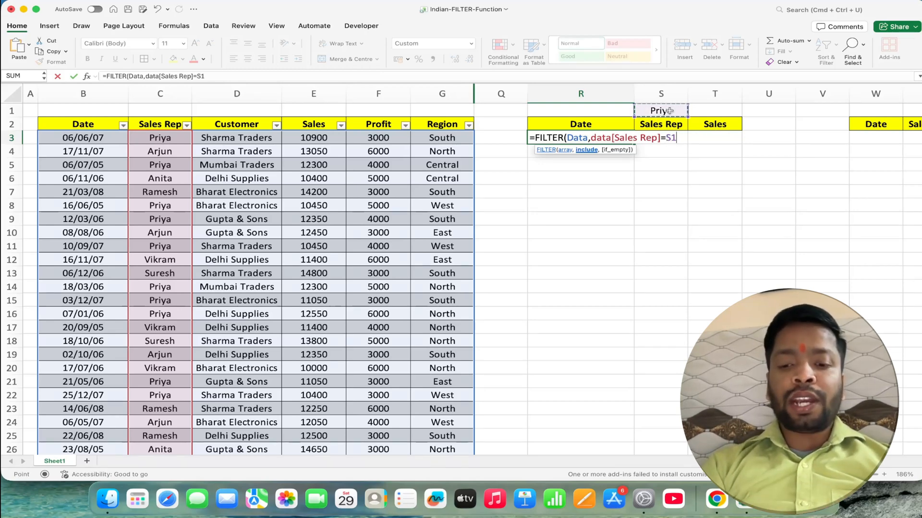
pyautogui.write(')')
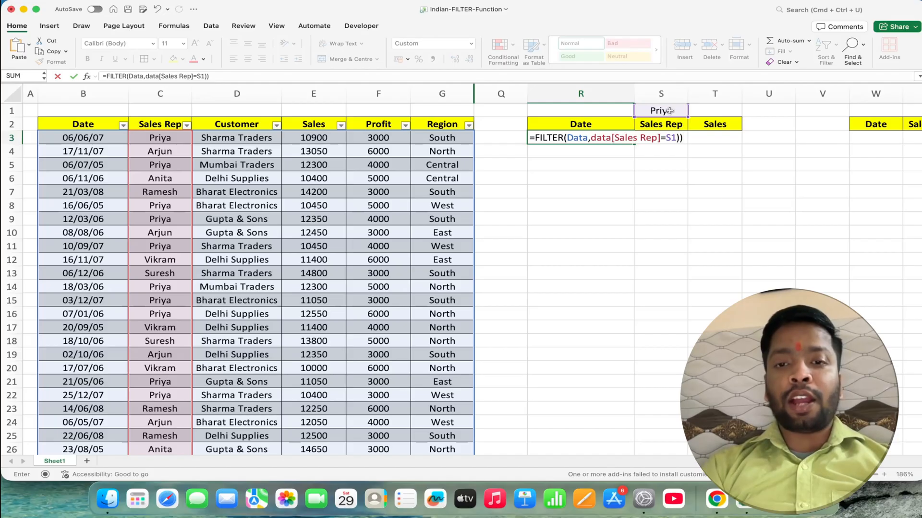
pyautogui.press('Return')
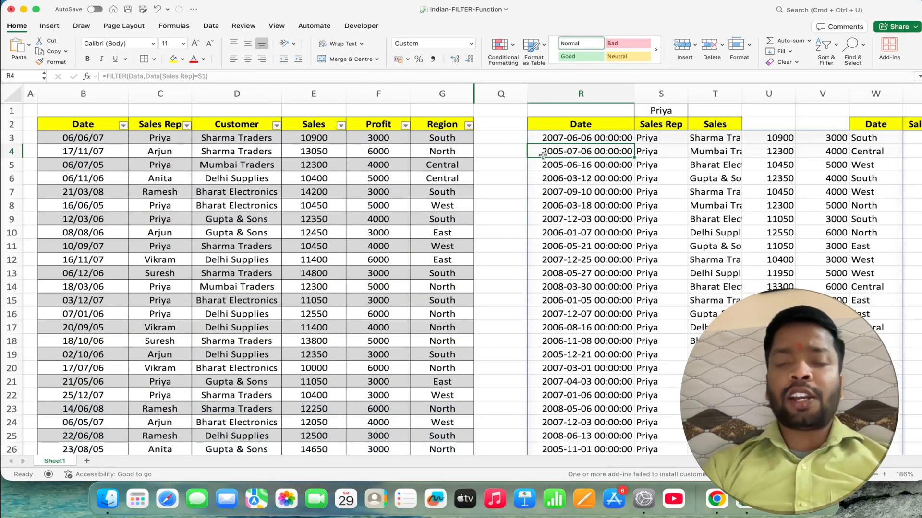
# - Format the extracted dates in column R, from R3 down, with the Date number format
pyautogui.click(553, 140)
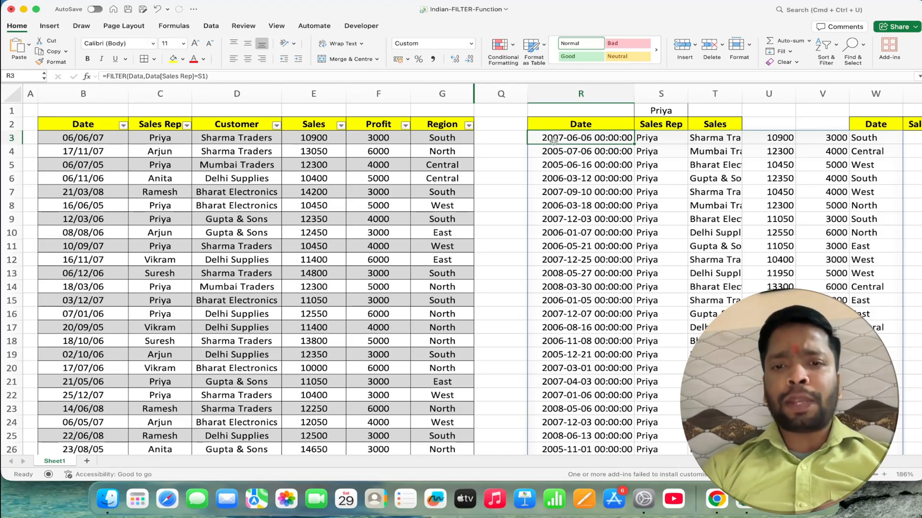
pyautogui.press('super+shift+Down')
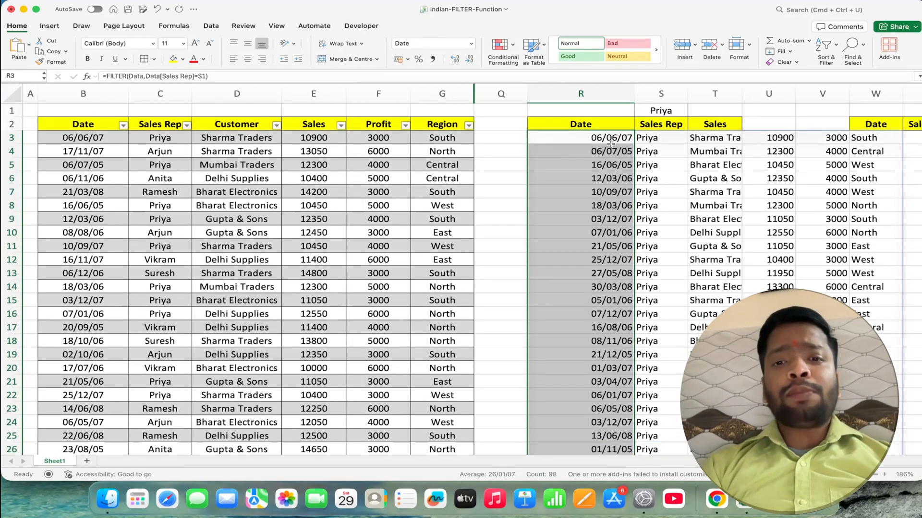
pyautogui.click(607, 138)
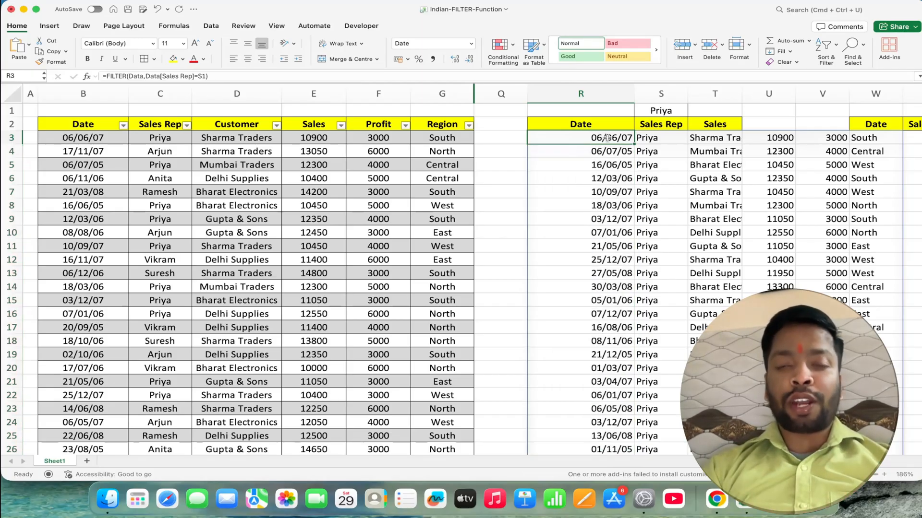
# - Wrap the FILTER formula in R3 in CHOOSECOLS to return only columns 1, 2 and 4
pyautogui.doubleClick(607, 137)
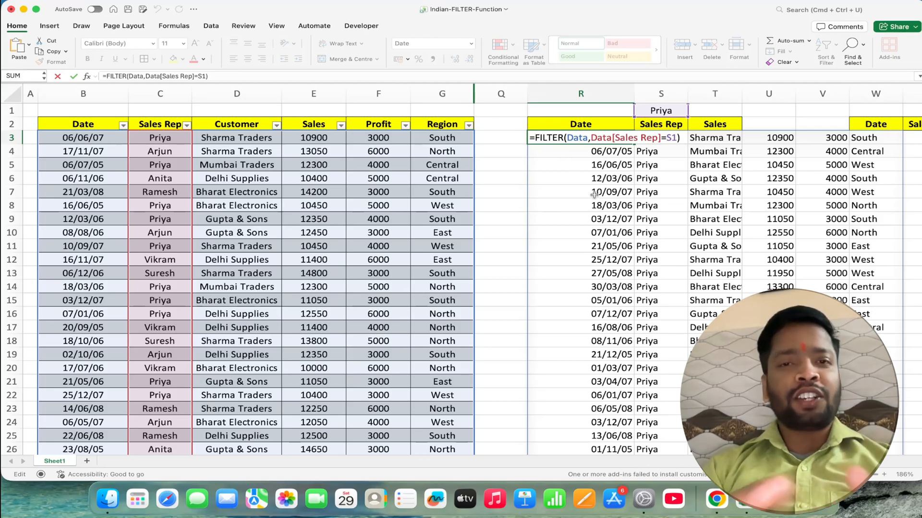
pyautogui.write('cho')
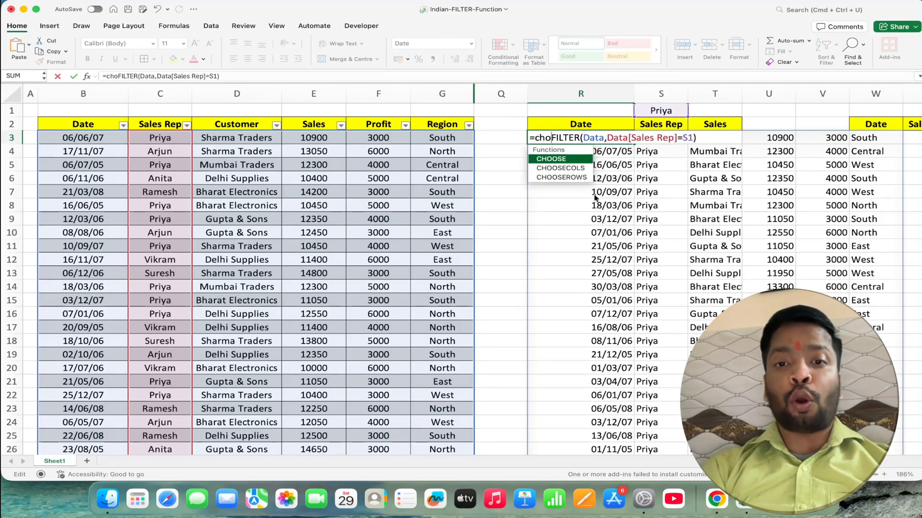
pyautogui.press('Down')
pyautogui.press('Tab')
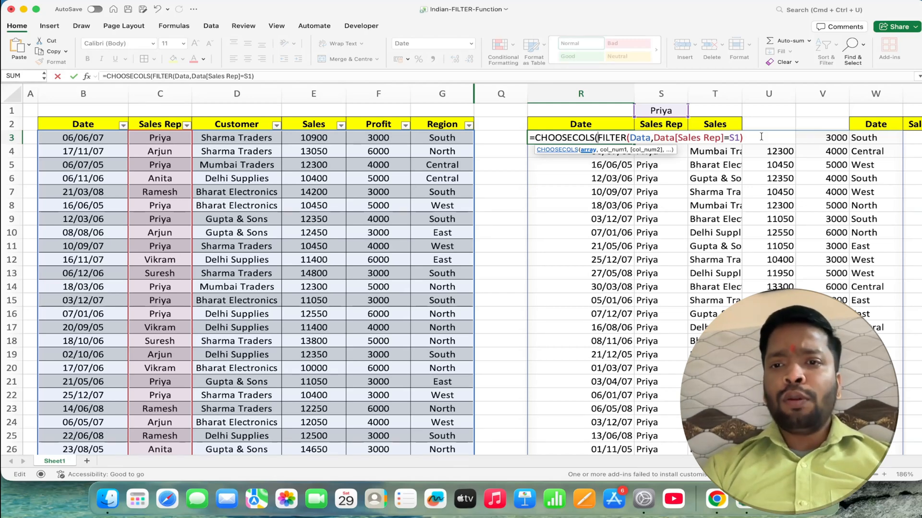
pyautogui.write(',')
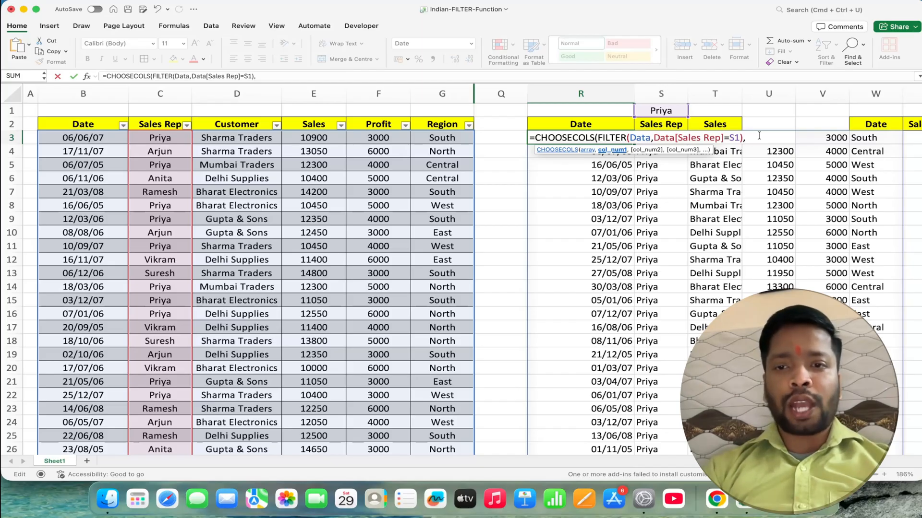
pyautogui.write('1')
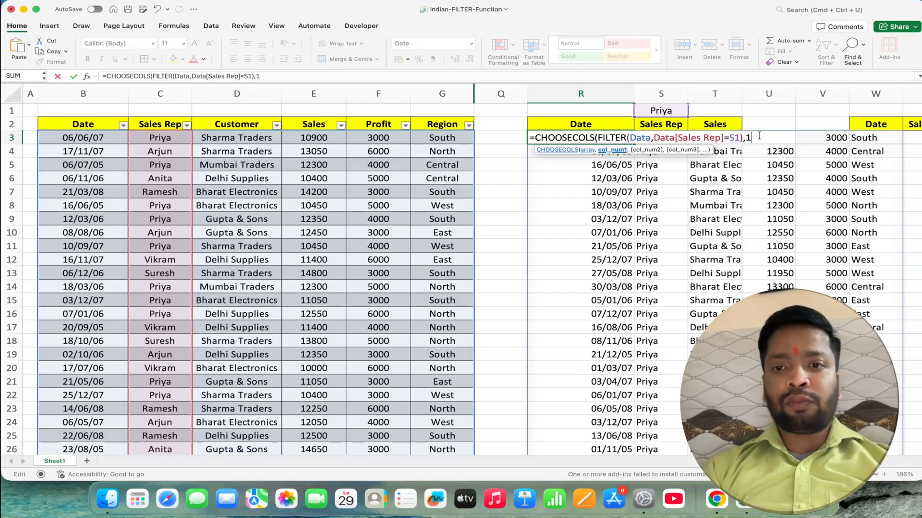
pyautogui.write(',2')
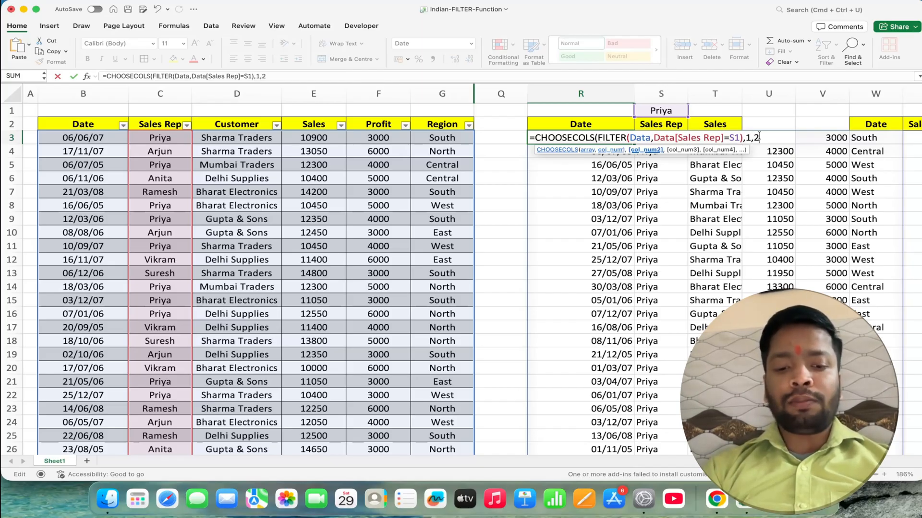
pyautogui.write(',4')
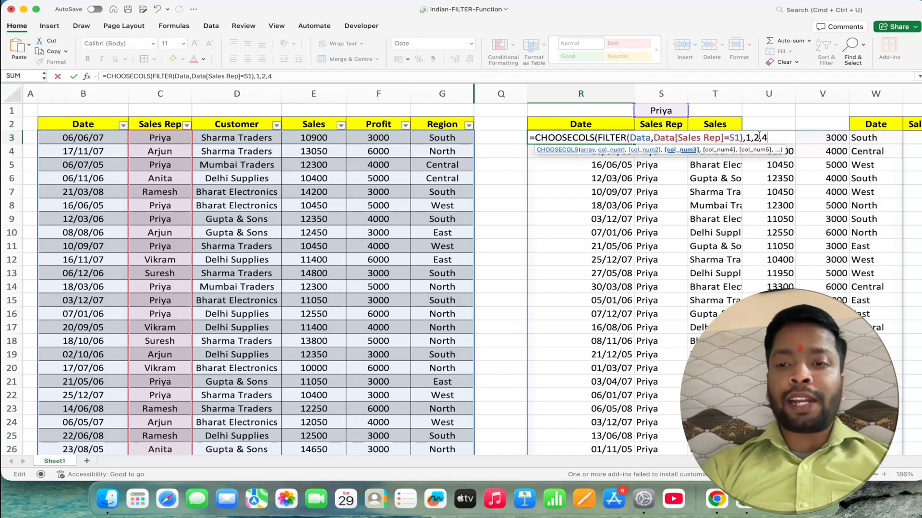
pyautogui.write(')')
pyautogui.press('Return')
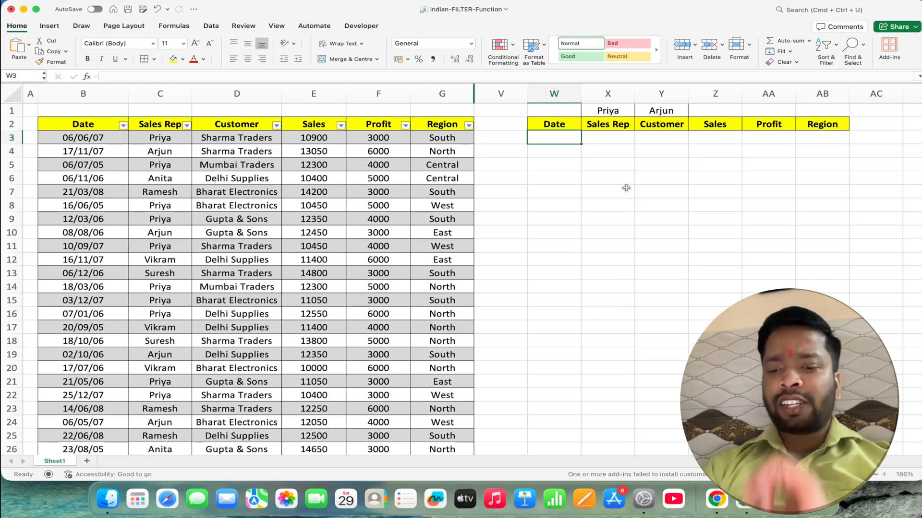
# - Start a COUNTIF formula in W3 with the two rep-name cells as the absolute range $X$1:$Y$1
pyautogui.write('=coun')
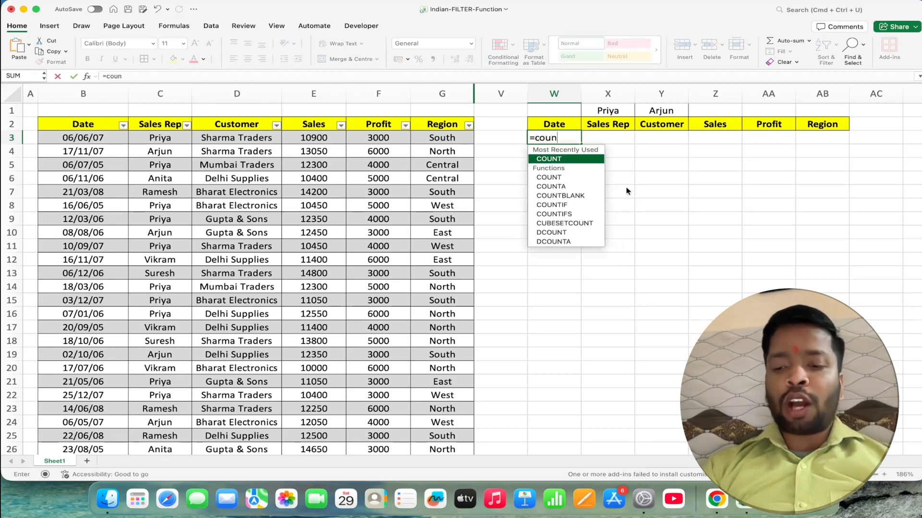
pyautogui.press('Down')
pyautogui.press('Down')
pyautogui.press('Down')
pyautogui.press('Down')
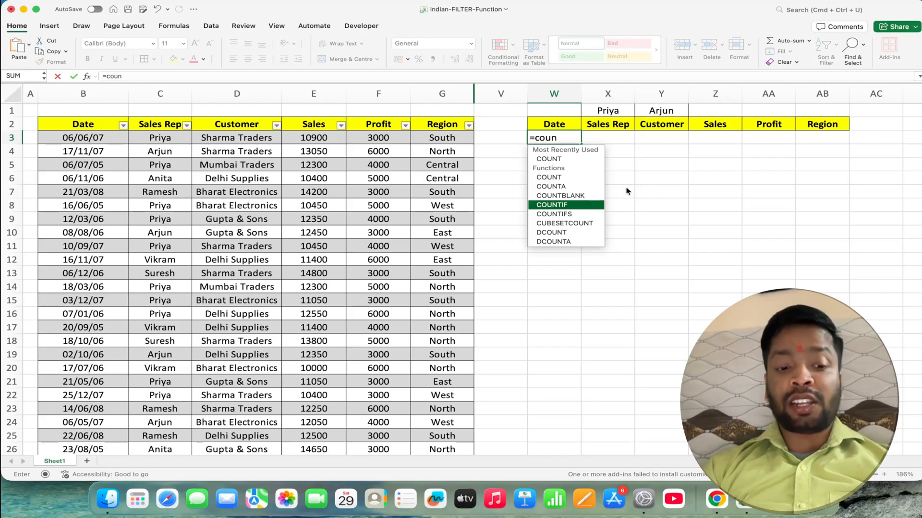
pyautogui.press('Tab')
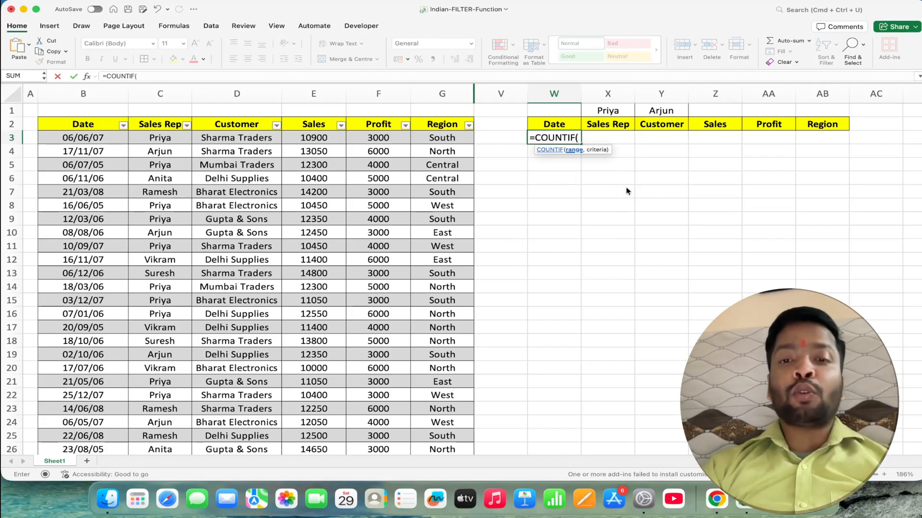
pyautogui.click(619, 110)
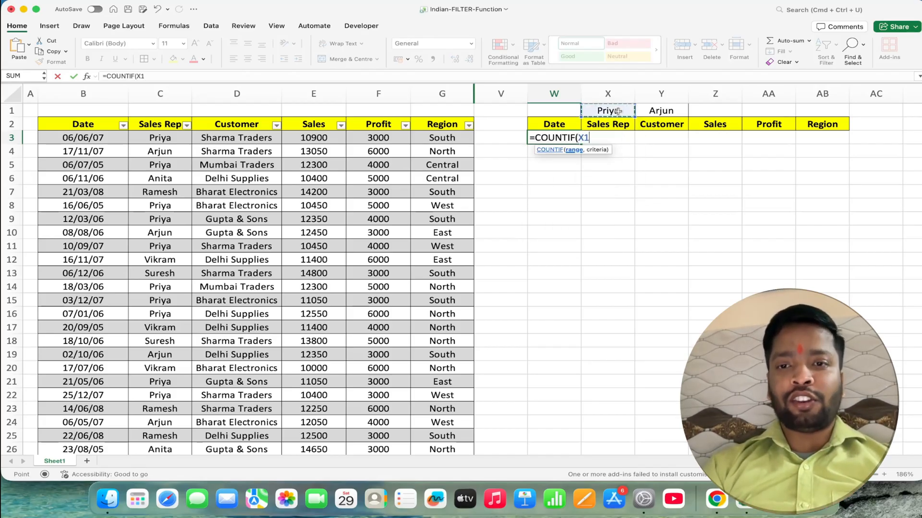
pyautogui.moveTo(618, 111); pyautogui.dragTo(663, 106)
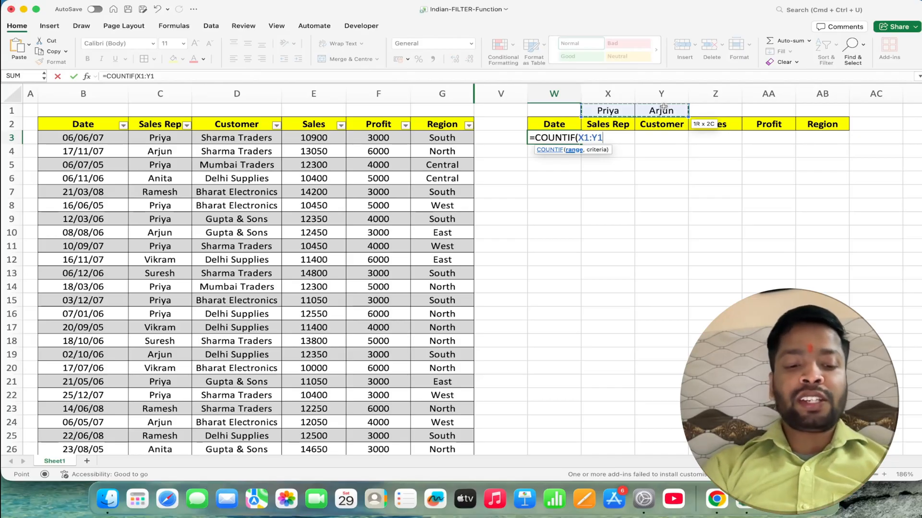
pyautogui.press('F4')
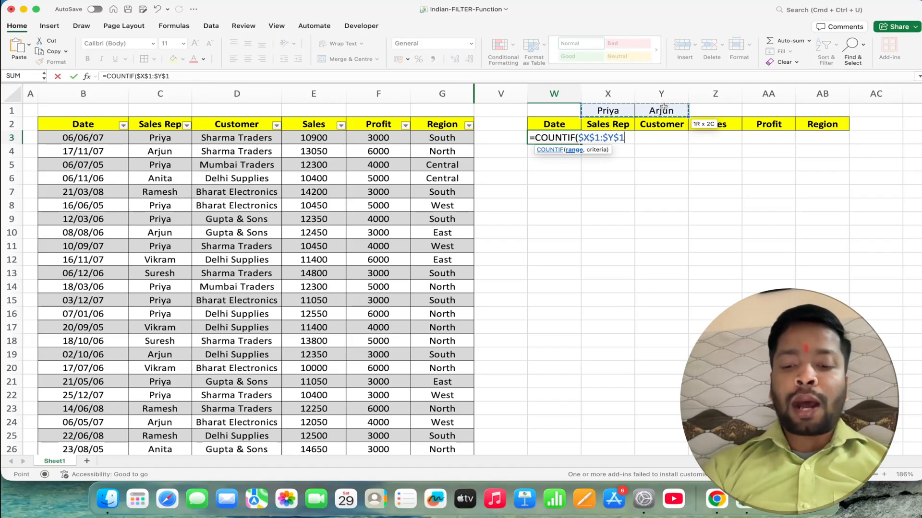
pyautogui.write(',')
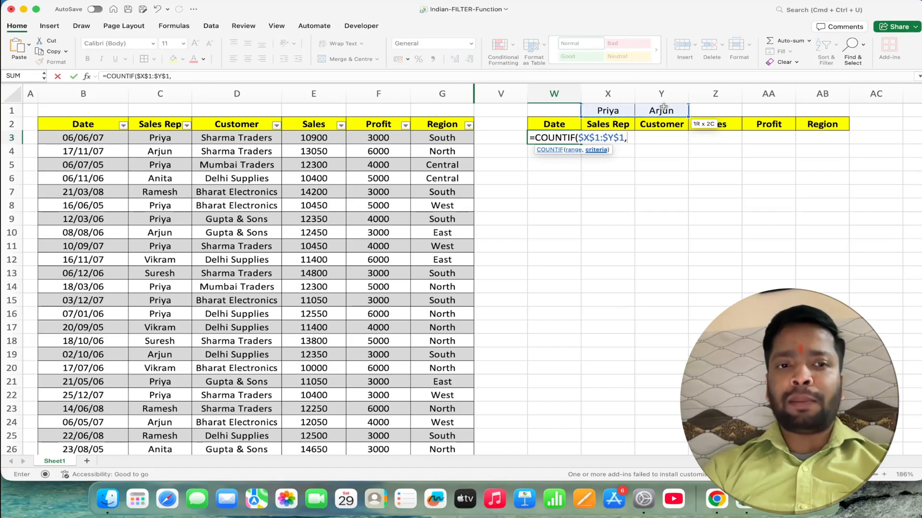
pyautogui.write('data')
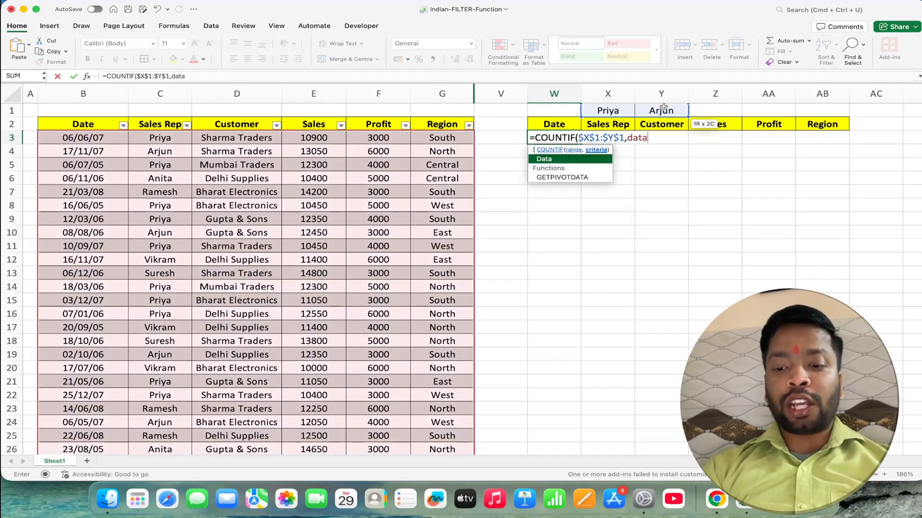
pyautogui.write('[')
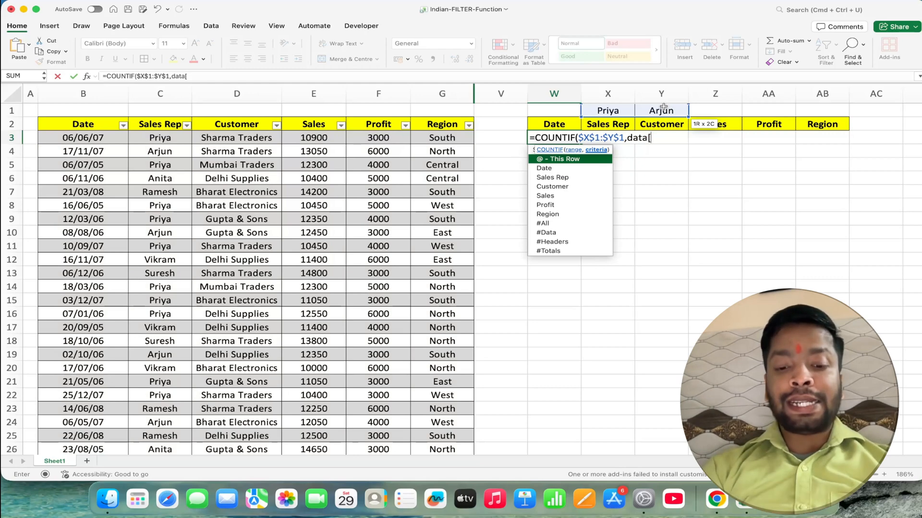
pyautogui.write('s')
# - Complete the COUNTIF formula with the Data table's Sales Rep column as the criteria
pyautogui.press('Tab')
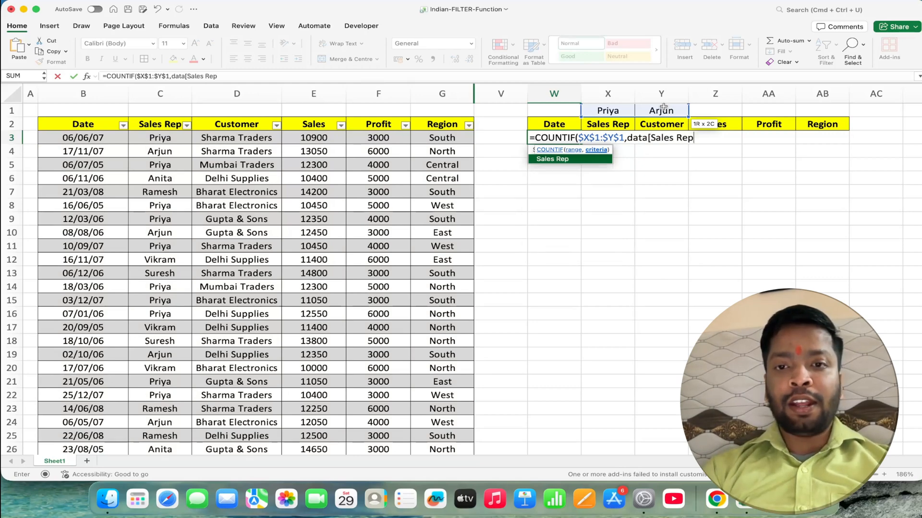
pyautogui.write(']')
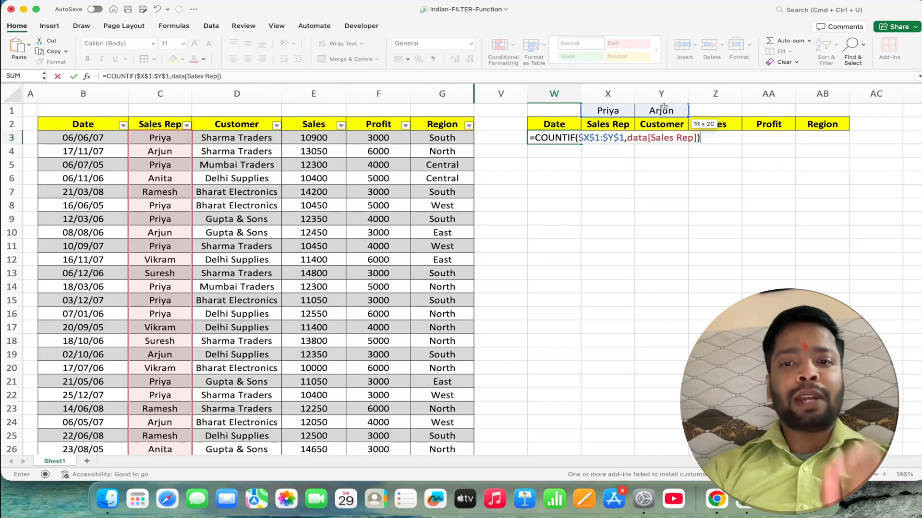
pyautogui.press('Return')
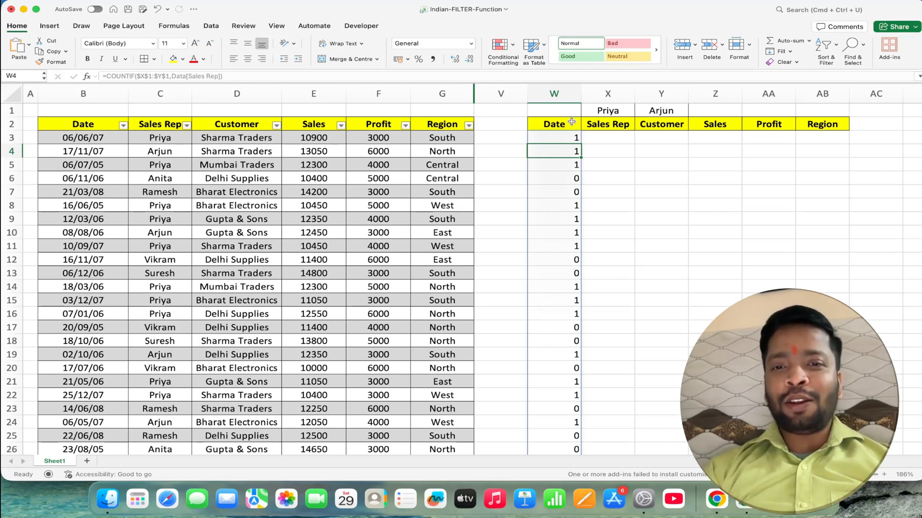
# - Wrap the COUNTIF formula in W3 in FILTER, with the Data table as array and COUNTIF as the include argument
pyautogui.doubleClick(562, 136)
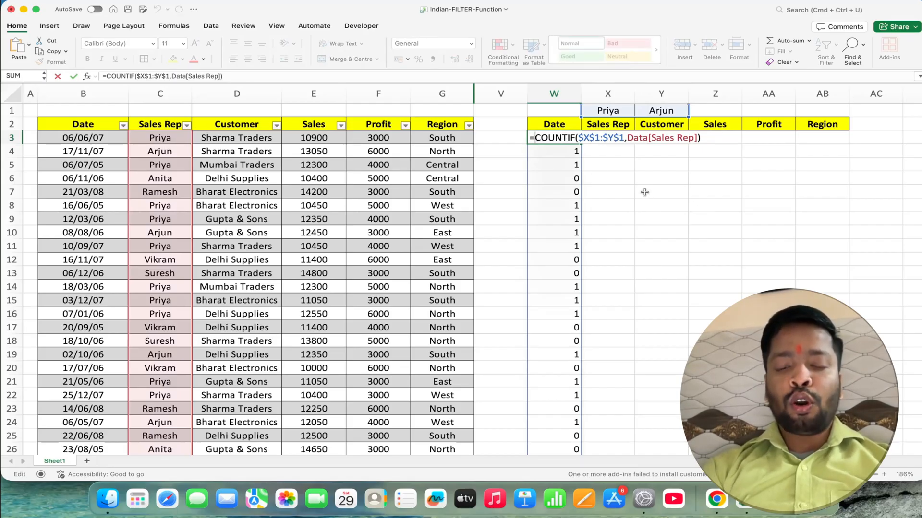
pyautogui.write('FILTER(da')
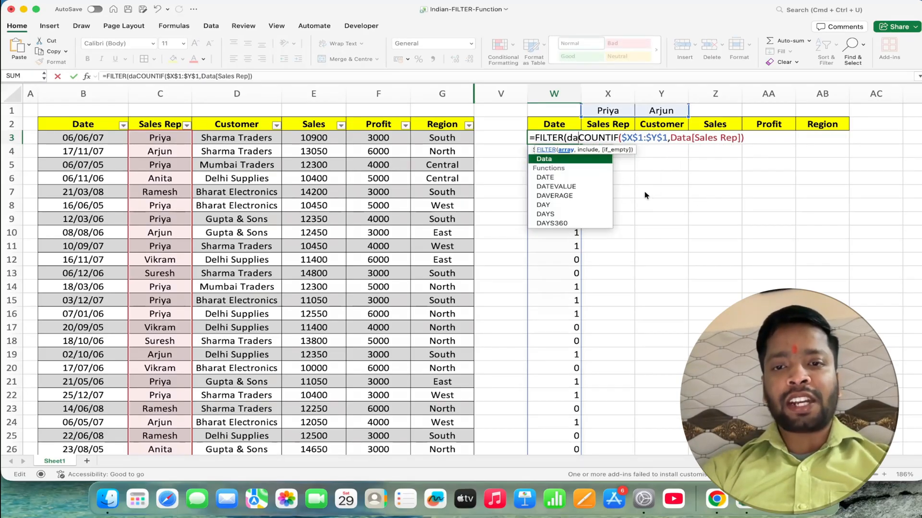
pyautogui.write('ta,')
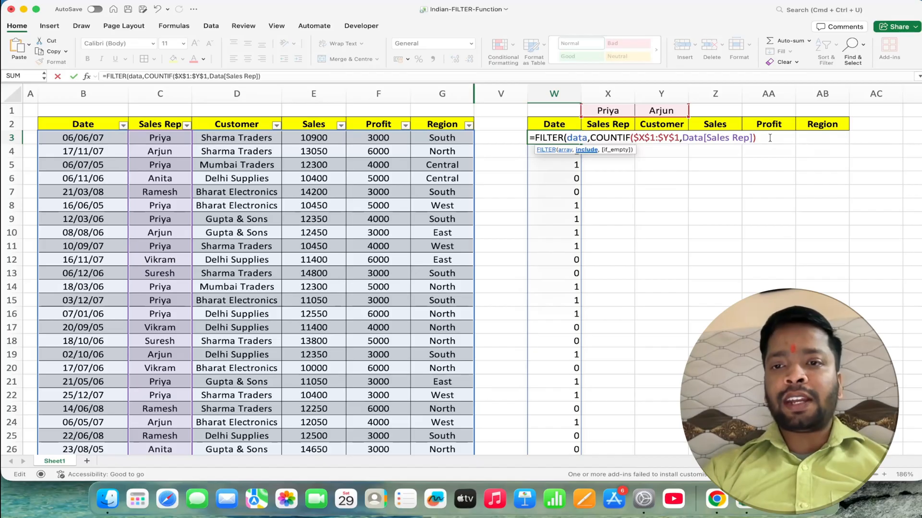
pyautogui.write(')')
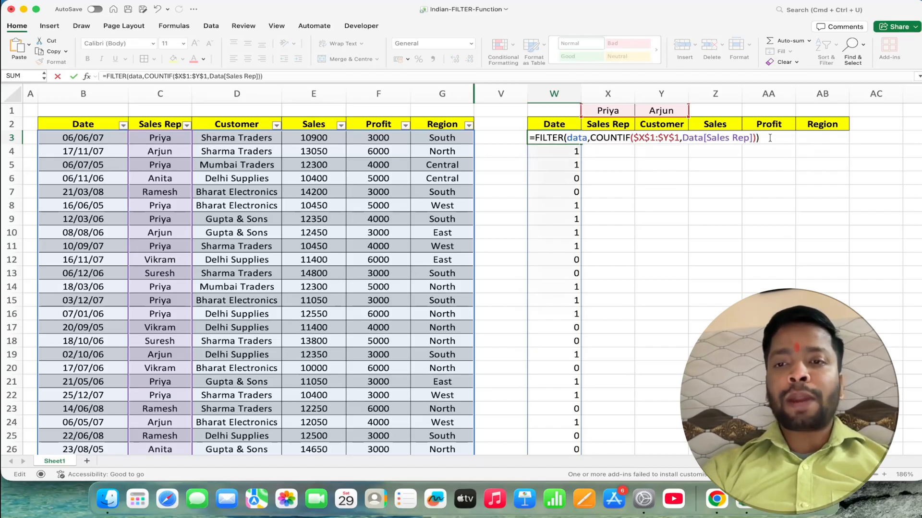
pyautogui.press('Return')
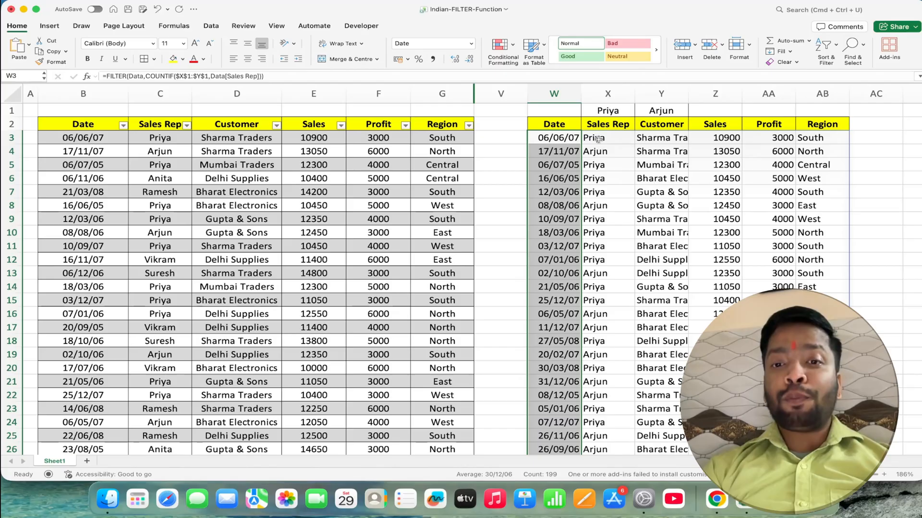
# - Replace the rep names in X1 and Y1 with two other sales reps from the table
pyautogui.click(597, 139)
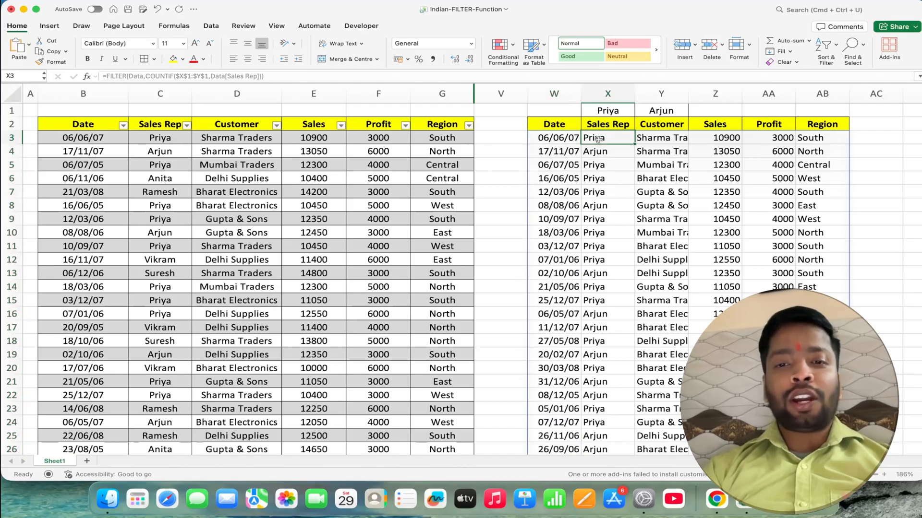
pyautogui.click(603, 166)
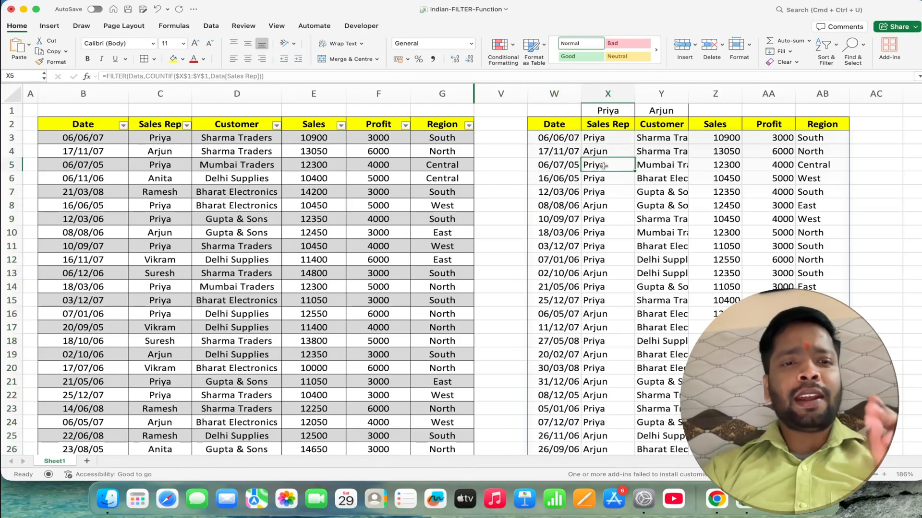
pyautogui.click(621, 113)
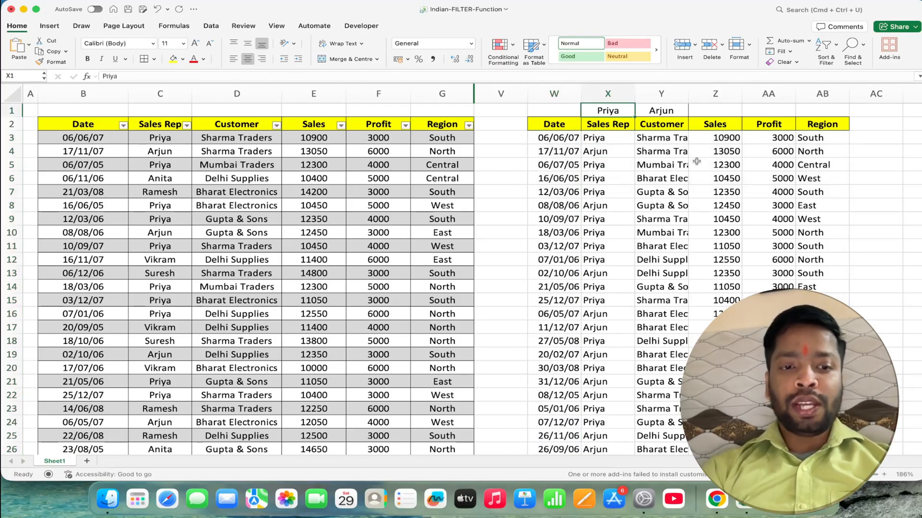
pyautogui.write('Vikram')
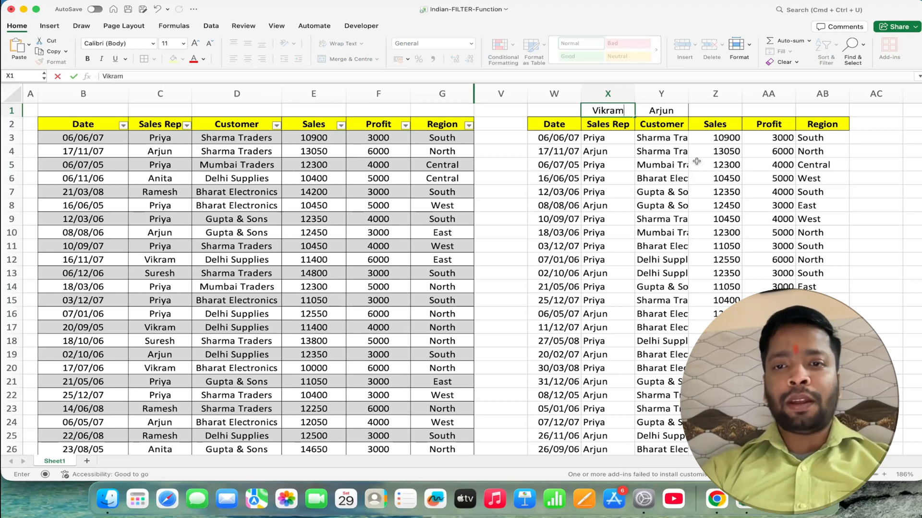
pyautogui.press('Return')
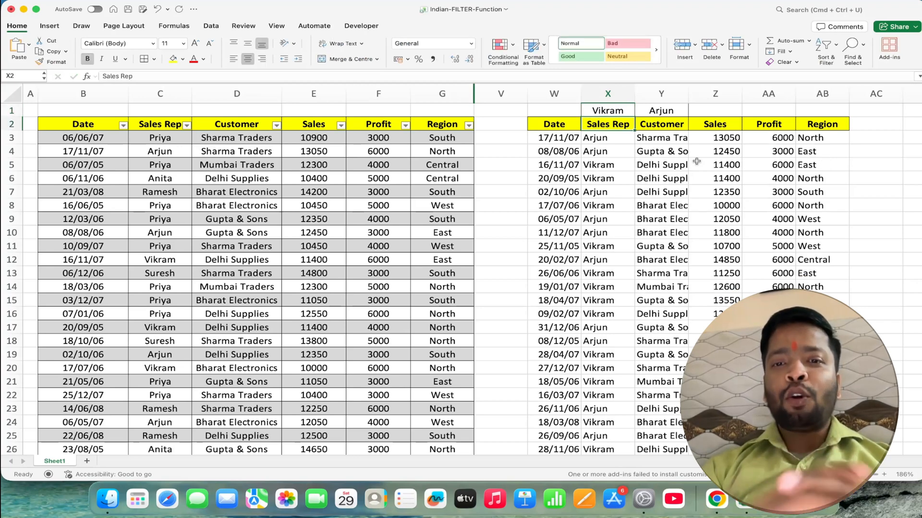
pyautogui.click(683, 111)
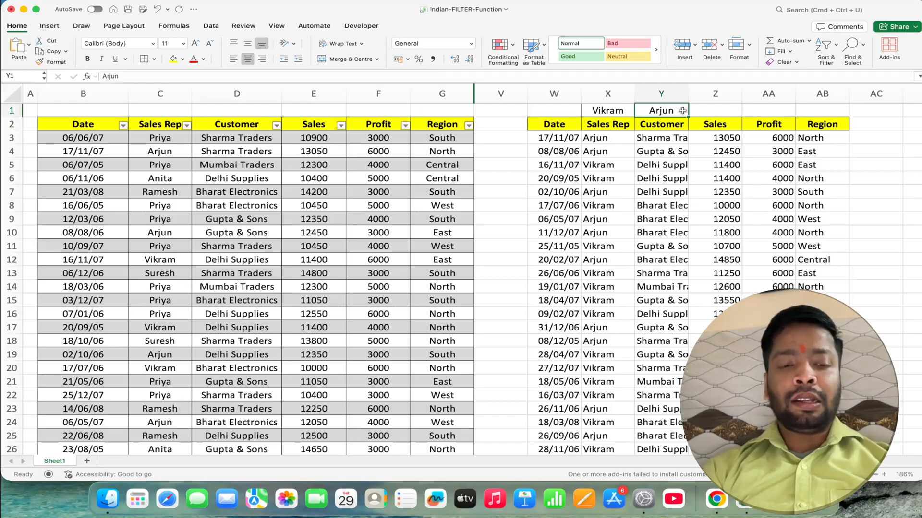
pyautogui.write('Suresh')
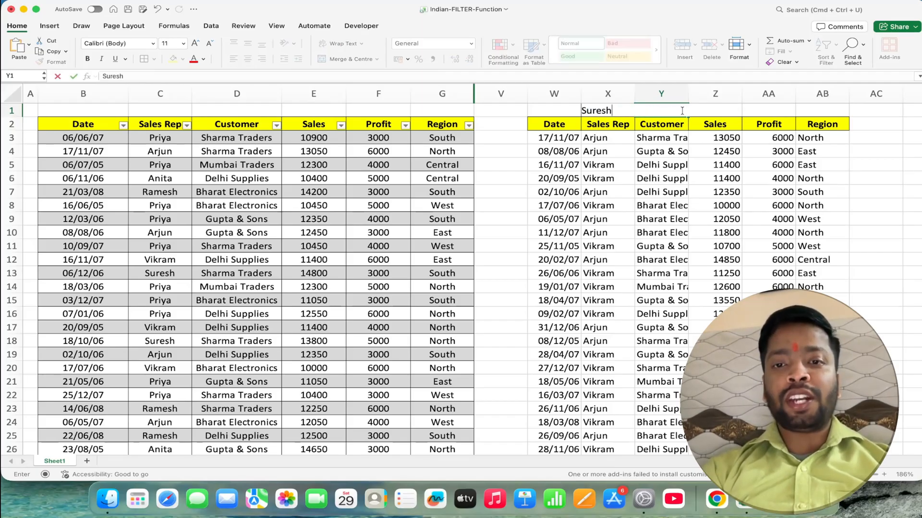
pyautogui.press('Return')
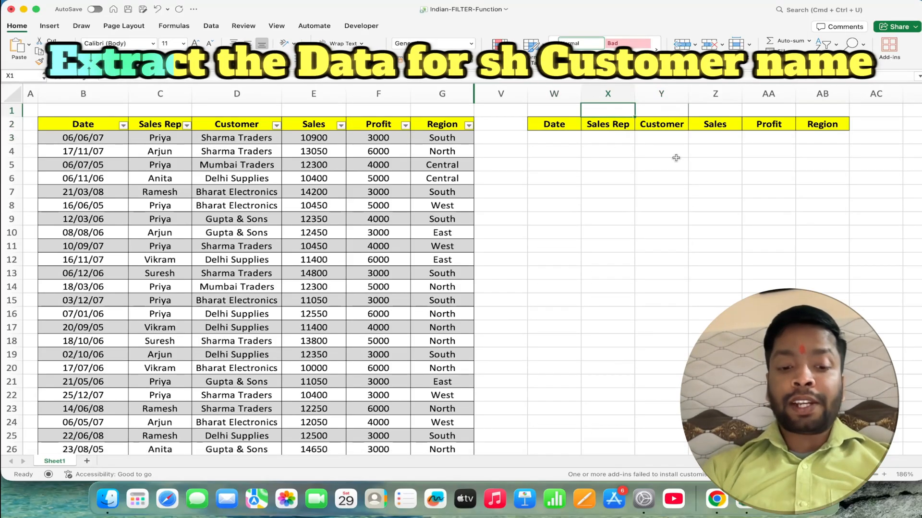
# - Enter sh in X1 and start a SEARCH formula in W3 with X1 as the text to find
pyautogui.write('sh')
pyautogui.press('Return')
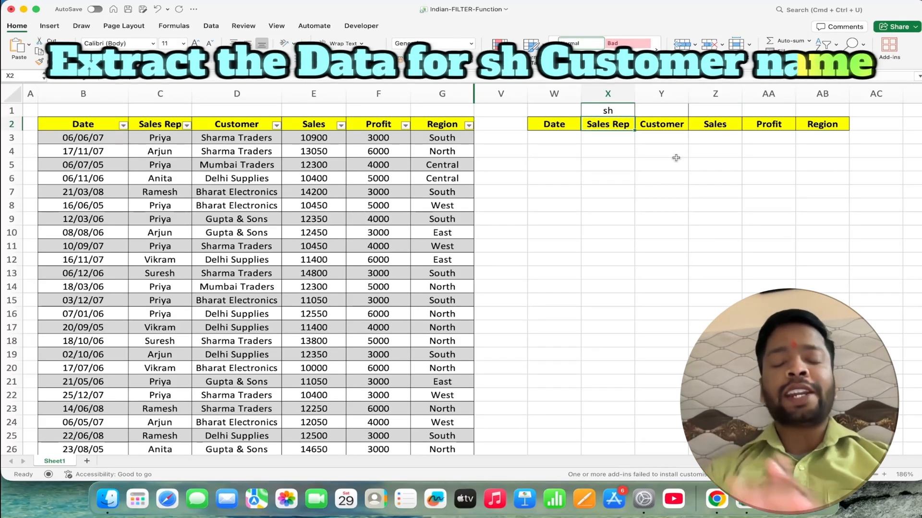
pyautogui.click(562, 136)
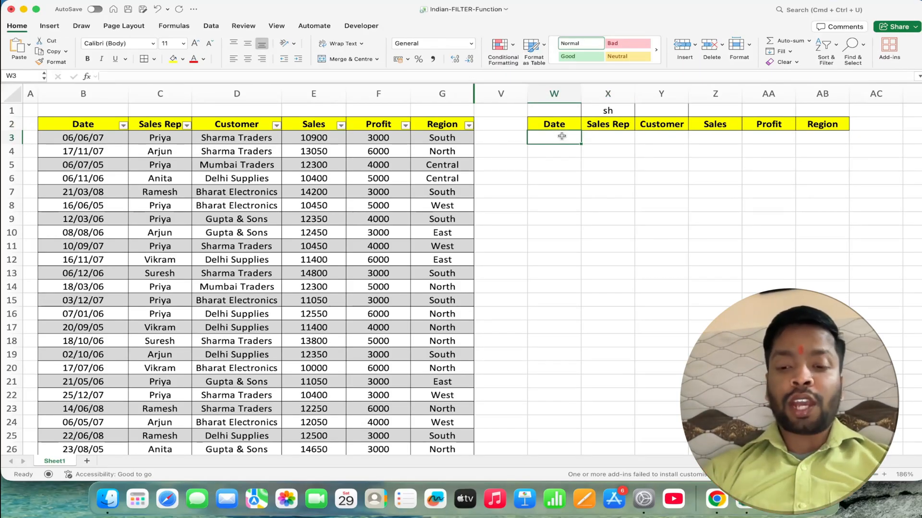
pyautogui.write('=ser')
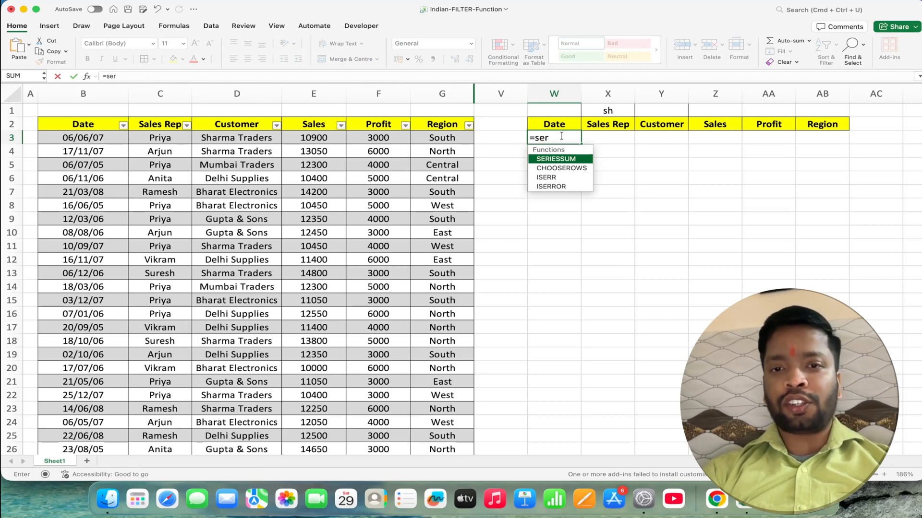
pyautogui.press('BackSpace')
pyautogui.press('Tab')
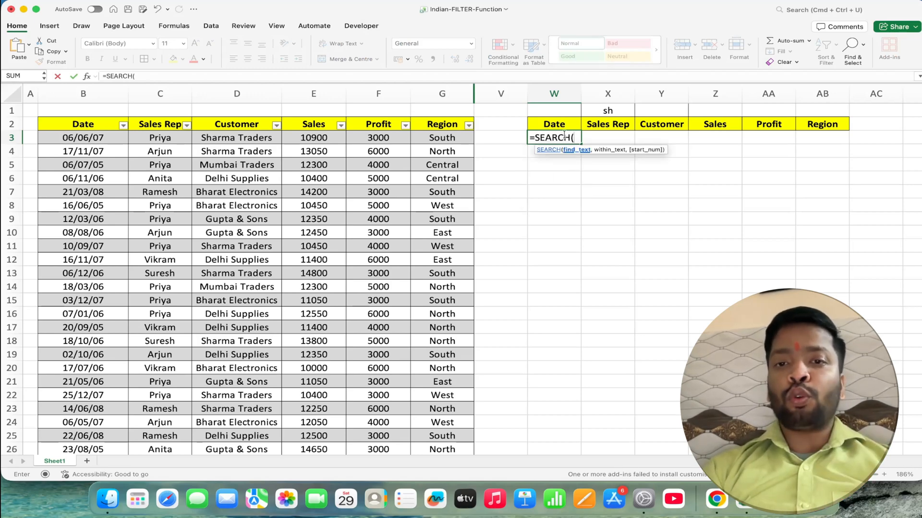
pyautogui.click(608, 111)
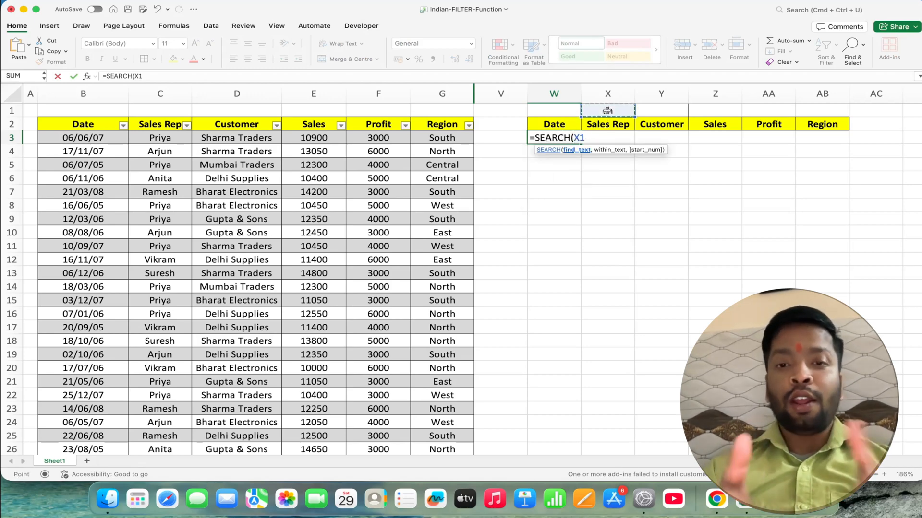
pyautogui.write(',')
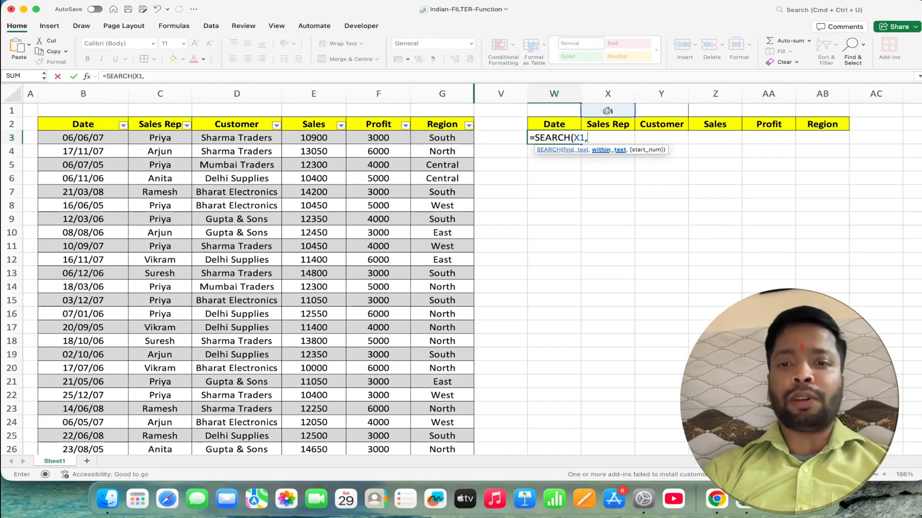
pyautogui.write('data')
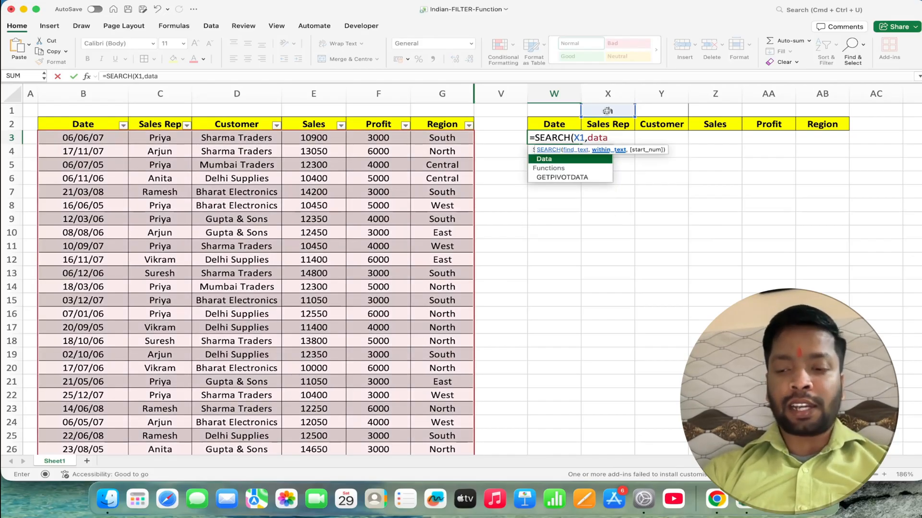
pyautogui.write('[')
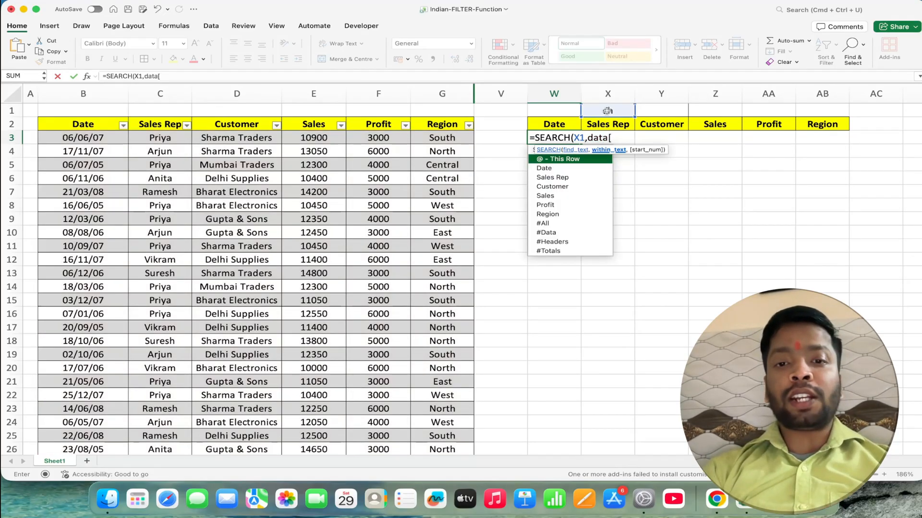
pyautogui.write('cu')
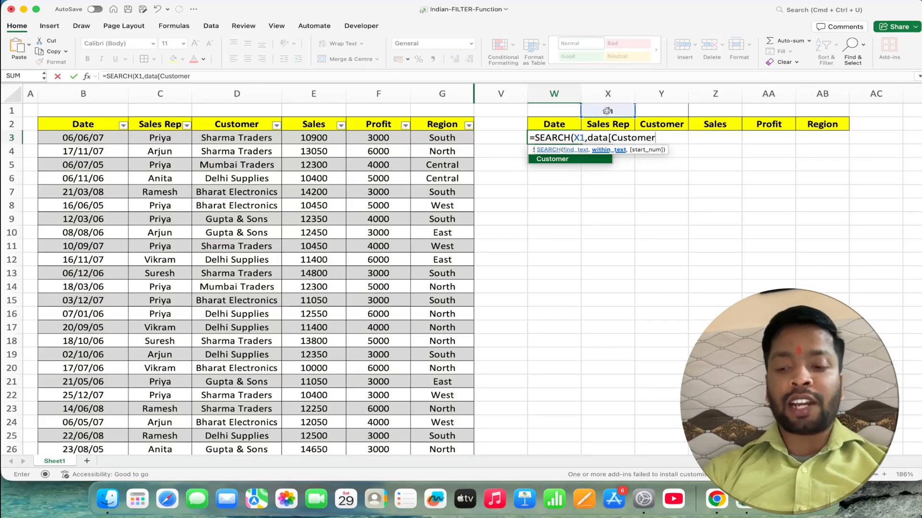
# - Complete the SEARCH formula in W3 with the Data table's Customer column as the text to search within
pyautogui.press('Tab')
pyautogui.write('])')
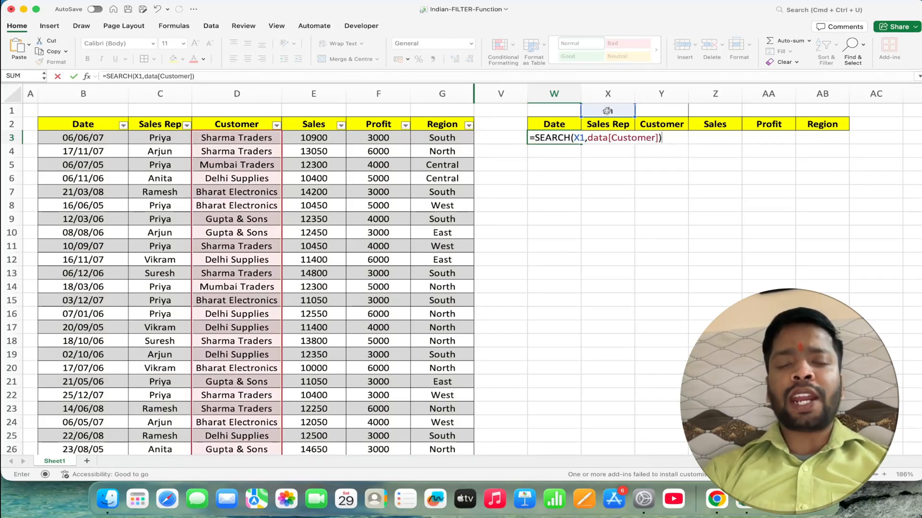
pyautogui.press('Return')
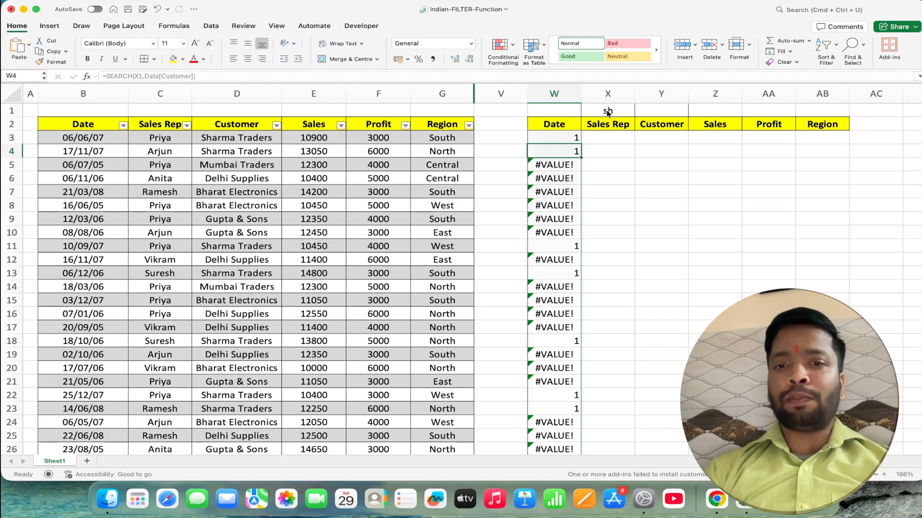
# - Wrap the SEARCH formula in W3 in ISNUMBER
pyautogui.doubleClick(551, 135)
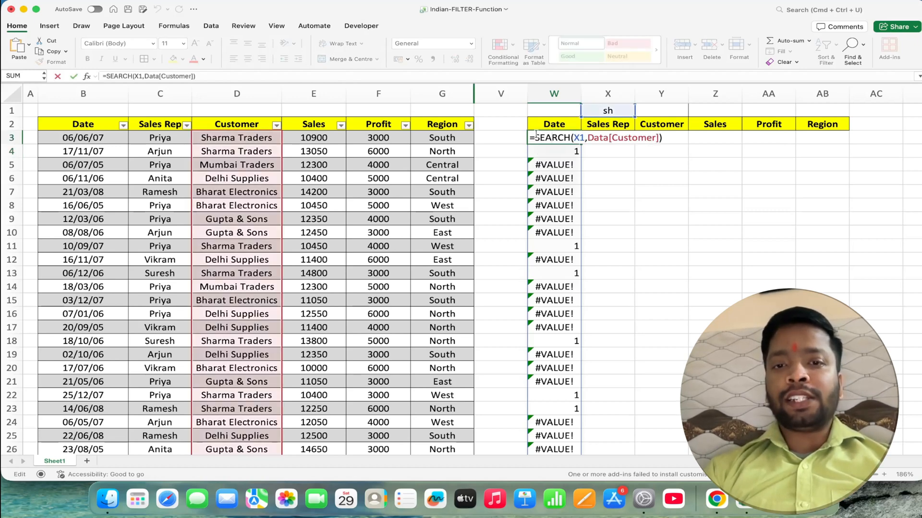
pyautogui.click(535, 135)
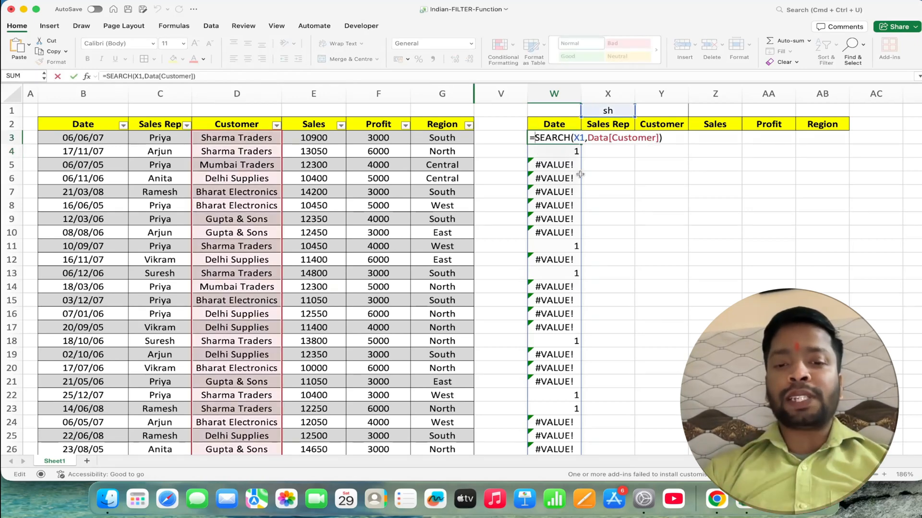
pyautogui.write('isn')
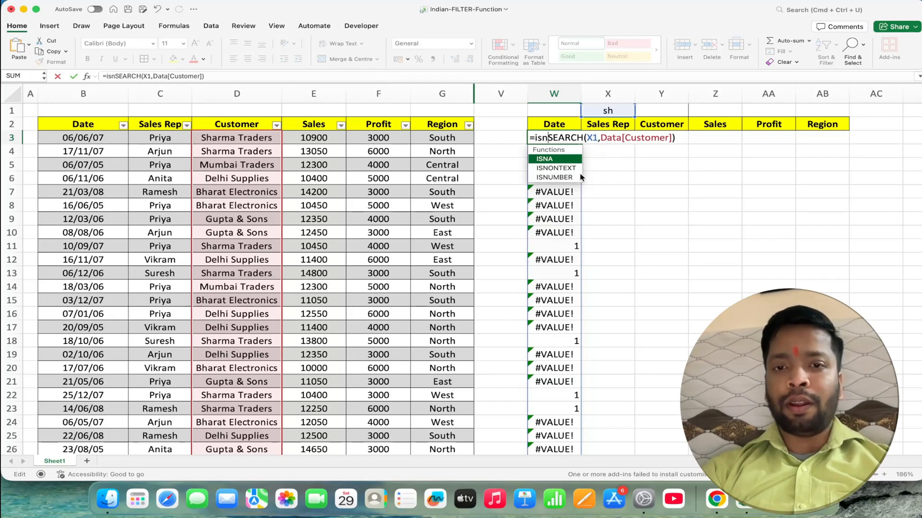
pyautogui.press('Down')
pyautogui.press('Down')
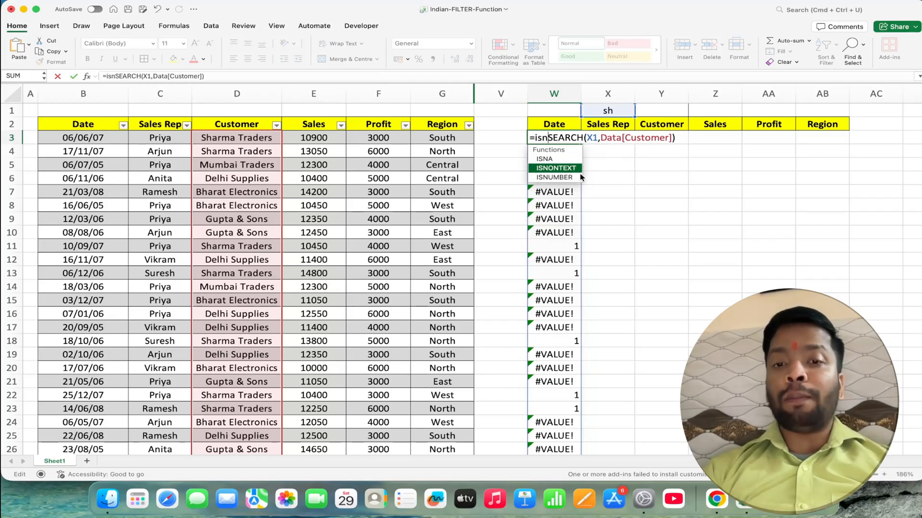
pyautogui.press('Tab')
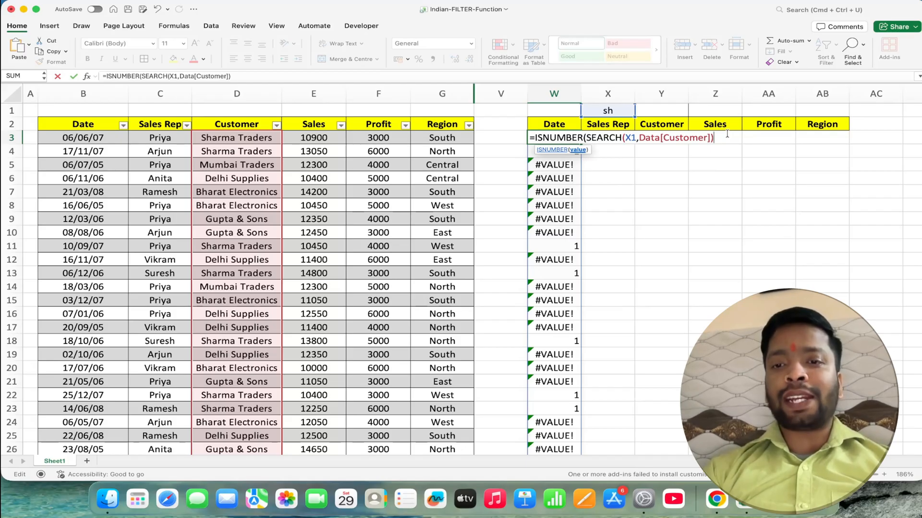
pyautogui.write(')')
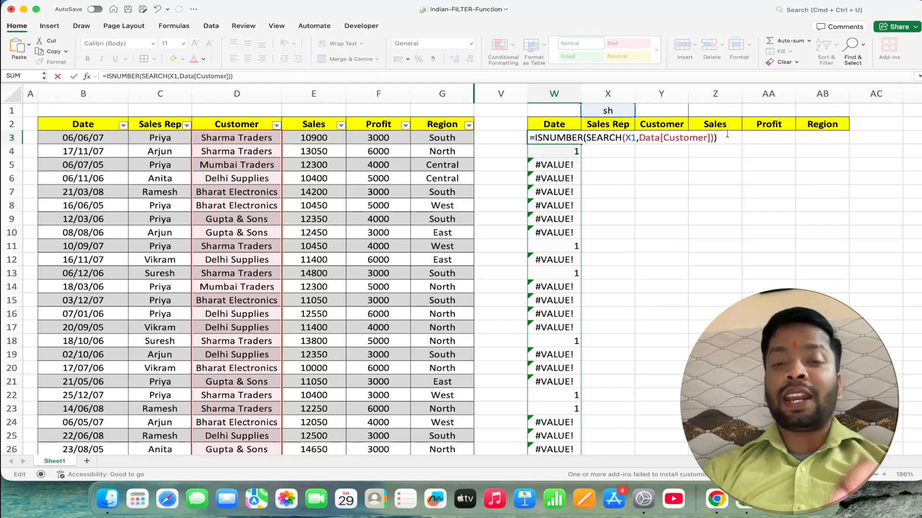
pyautogui.press('Return')
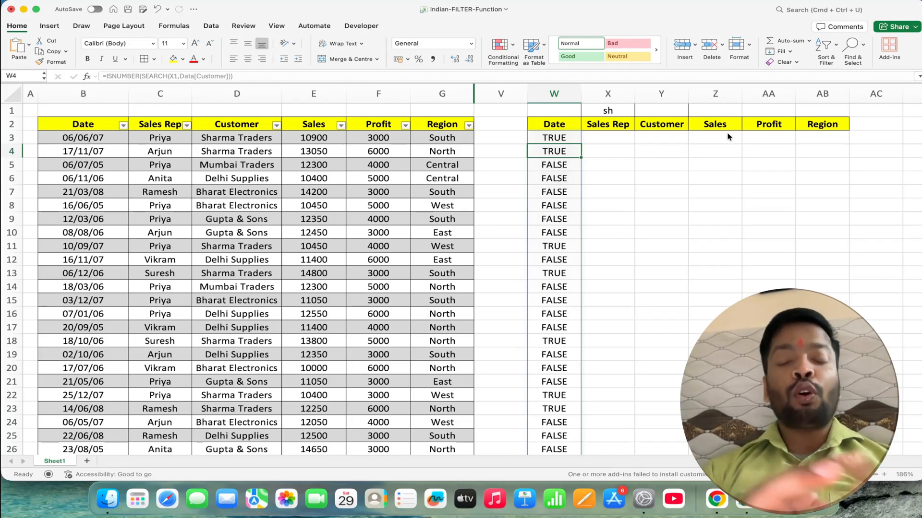
# - Wrap the ISNUMBER formula in W3 in FILTER, with the Data table as array and ISNUMBER as the include argument
pyautogui.doubleClick(550, 138)
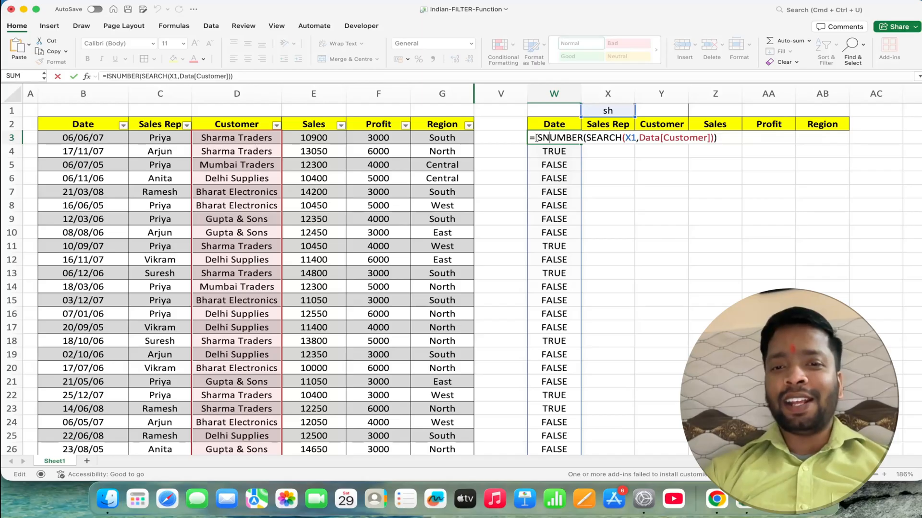
pyautogui.press('Left')
pyautogui.press('Left')
pyautogui.press('Left')
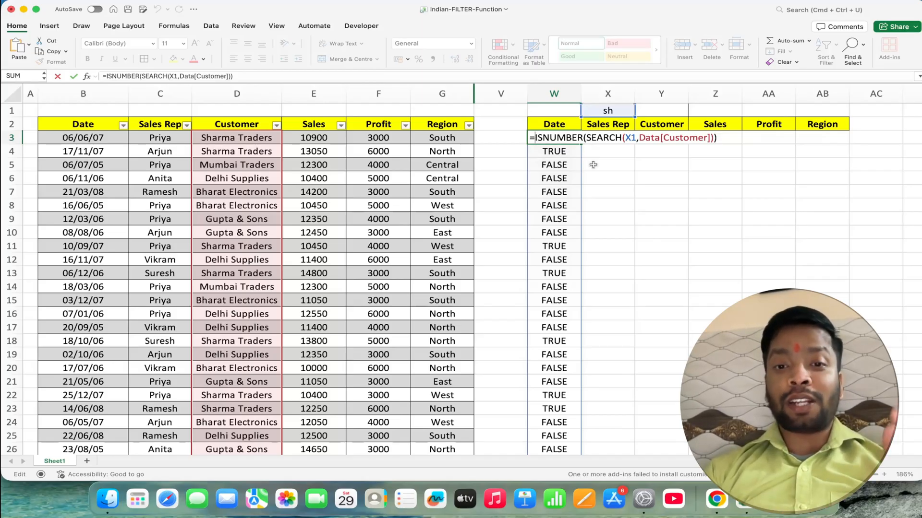
pyautogui.write('FIL')
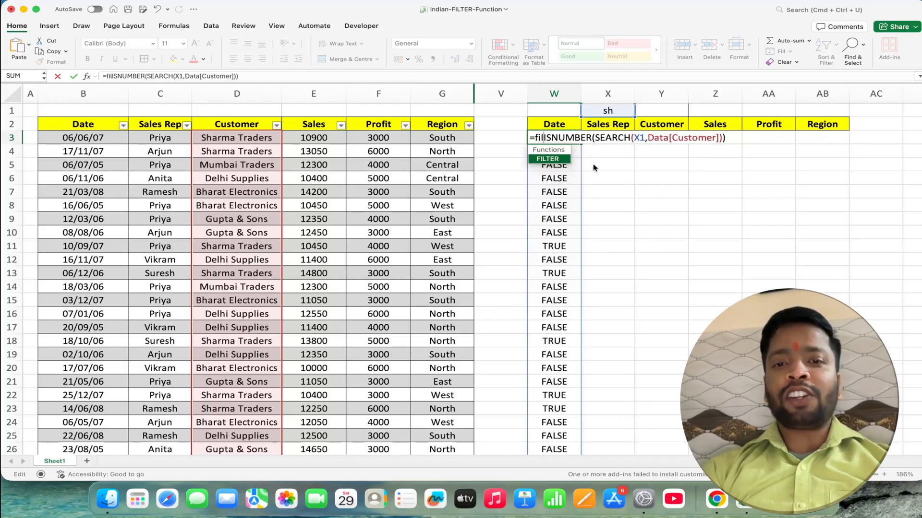
pyautogui.press('Tab')
pyautogui.write('da')
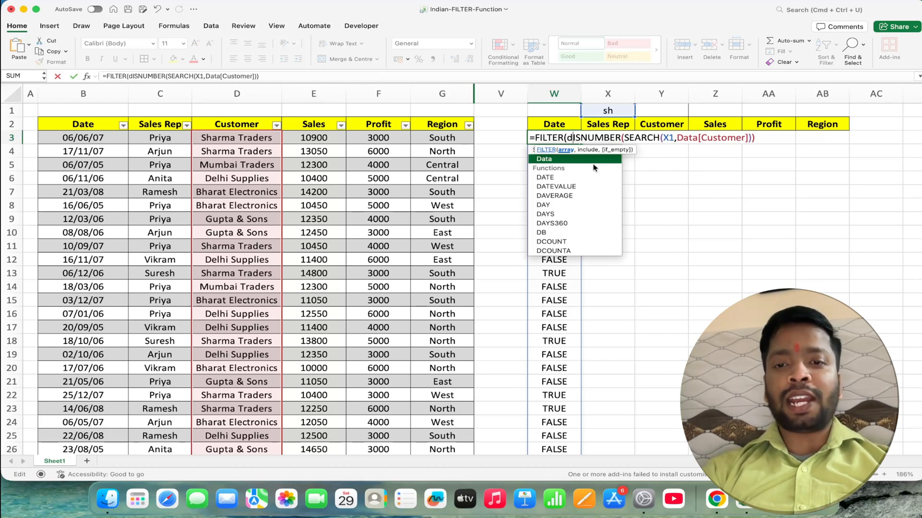
pyautogui.write('ta,')
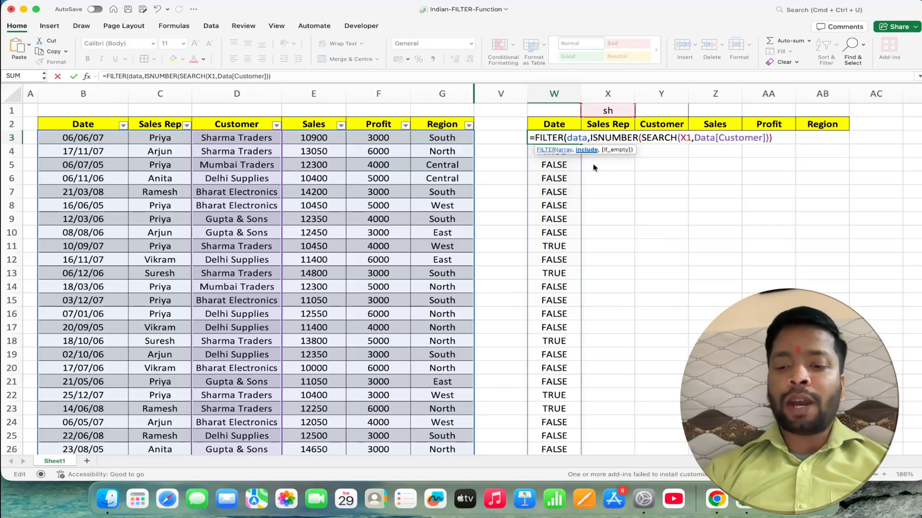
pyautogui.press('Right')
pyautogui.press('Right')
pyautogui.press('Right')
pyautogui.press('Right')
pyautogui.press('Right')
pyautogui.press('Right')
pyautogui.press('Right')
pyautogui.press('Right')
pyautogui.press('Right')
pyautogui.press('Right')
pyautogui.press('Right')
pyautogui.press('Right')
pyautogui.press('Right')
pyautogui.press('Right')
pyautogui.press('Right')
pyautogui.press('Right')
pyautogui.press('Right')
pyautogui.press('Right')
pyautogui.press('Right')
pyautogui.press('Right')
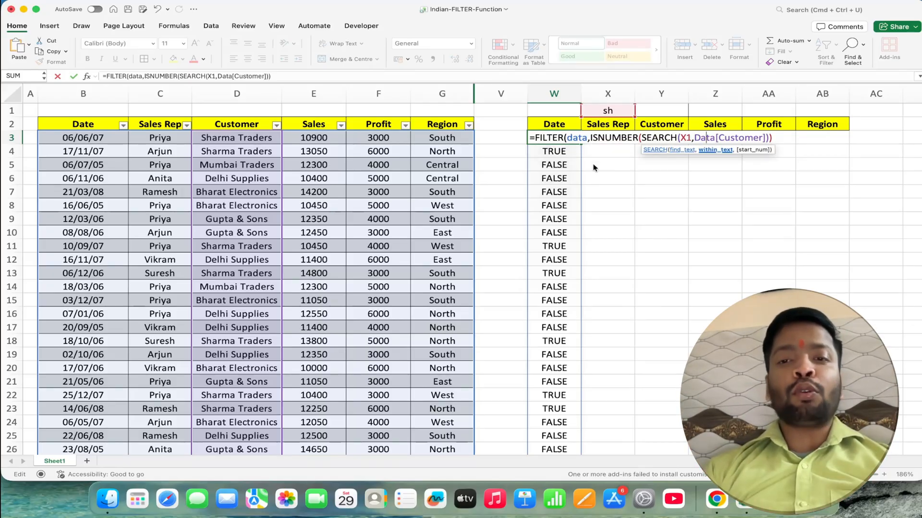
pyautogui.press('Right')
pyautogui.press('Right')
pyautogui.press('Right')
pyautogui.press('Right')
pyautogui.press('Right')
pyautogui.press('Right')
pyautogui.press('Right')
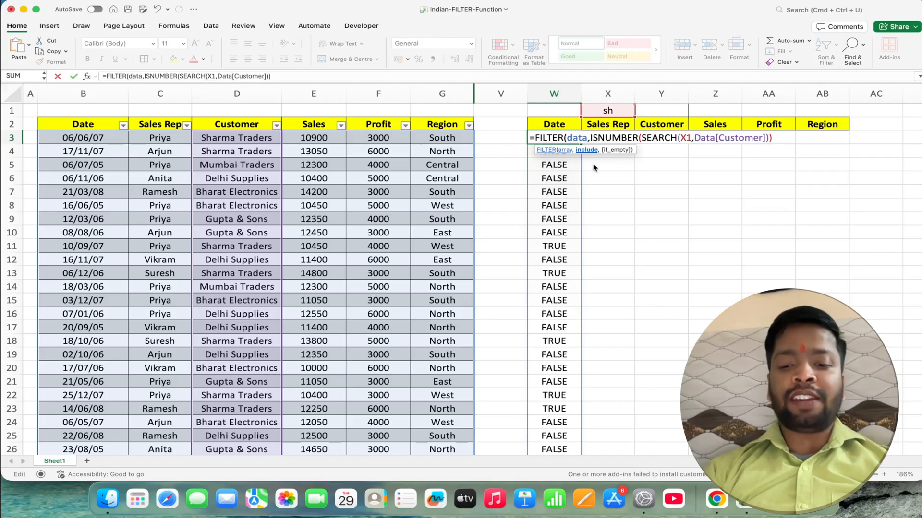
pyautogui.write(')')
pyautogui.press('Return')
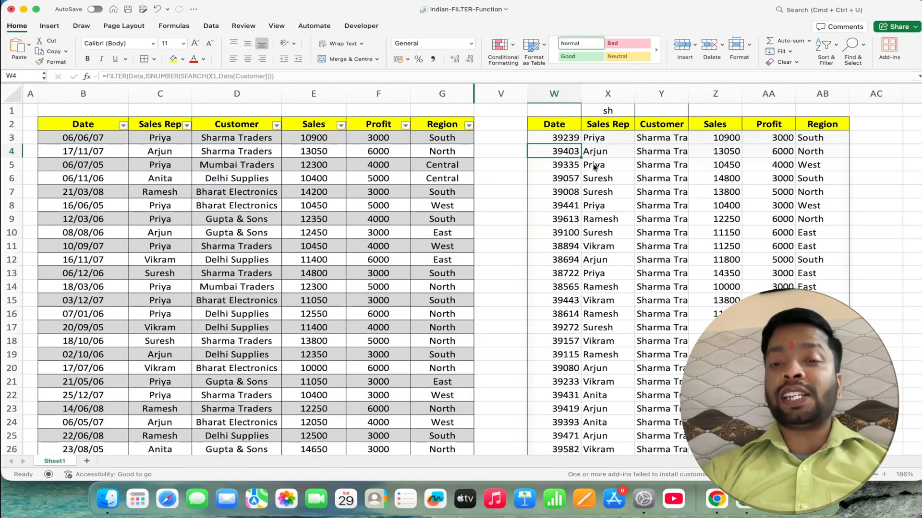
pyautogui.click(561, 136)
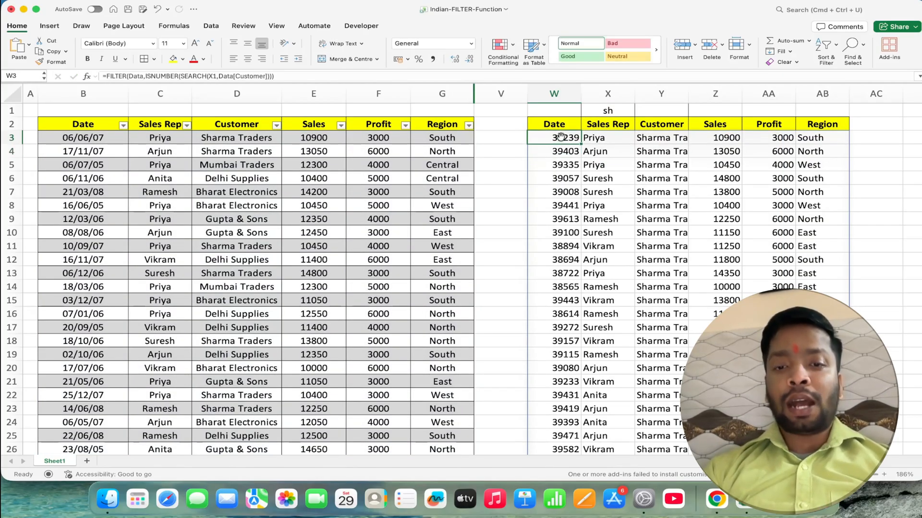
# - Format the filtered Date results in column W, from W3 down to the last record, as Short Date
pyautogui.hotkey('ctrl', 'shift', 'Down')
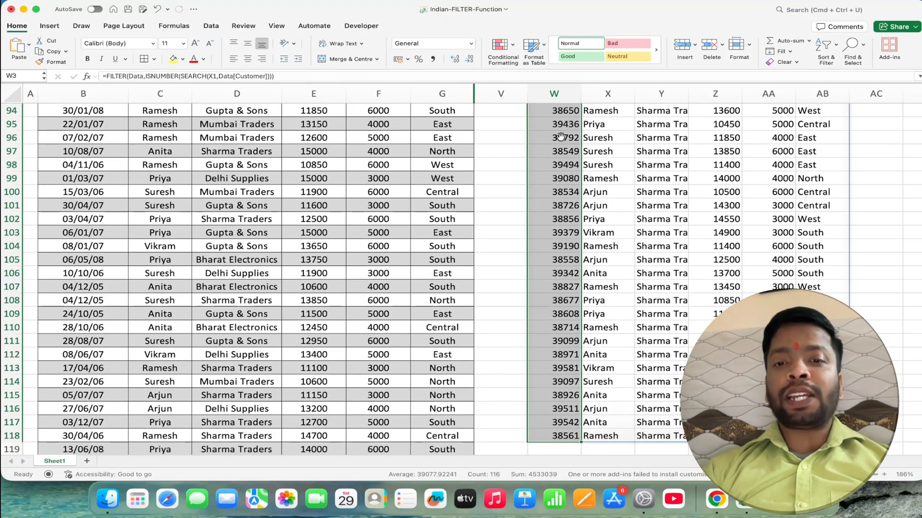
pyautogui.scroll(10, 560, 137)
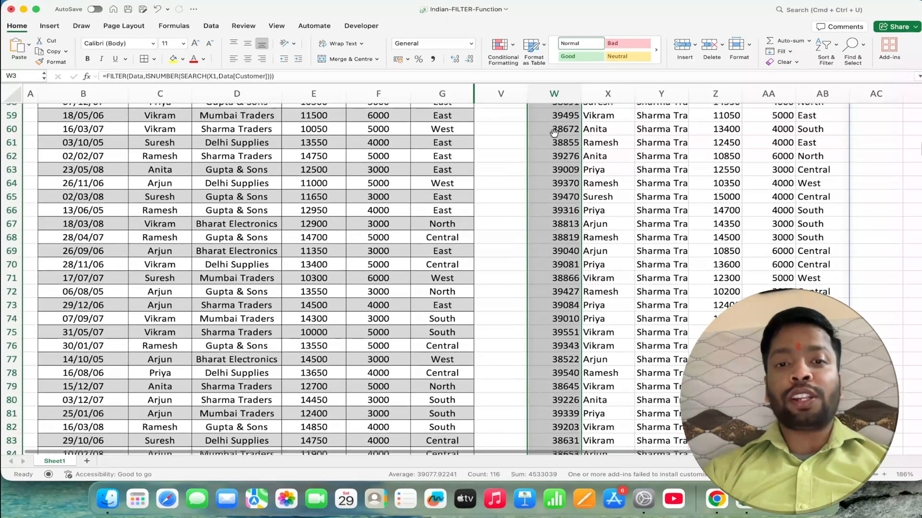
pyautogui.click(471, 44)
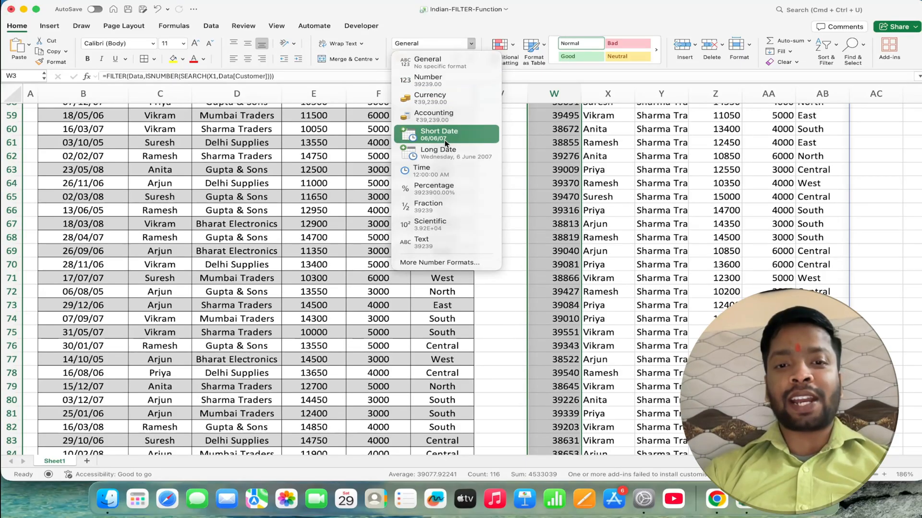
pyautogui.click(438, 128)
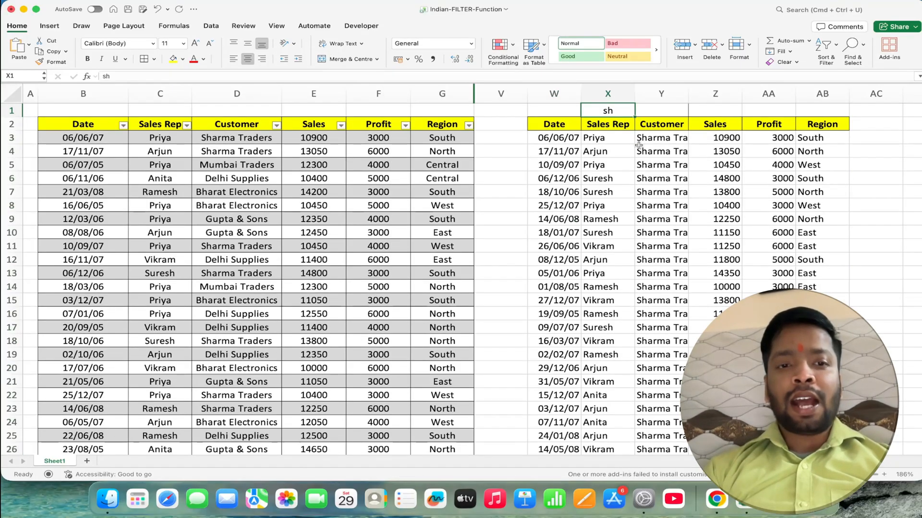
# - Test the partial customer-name filter by entering mu and after that g as the search text in X1
pyautogui.write('mu')
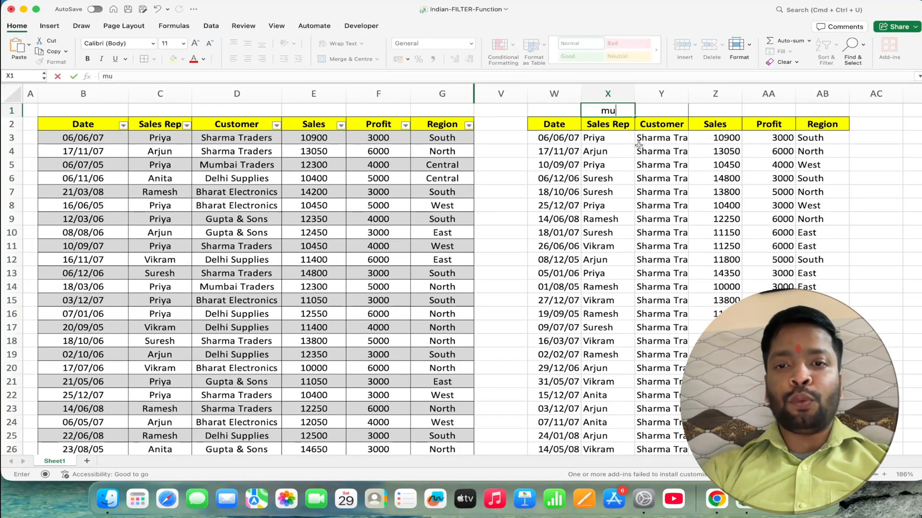
pyautogui.press('Return')
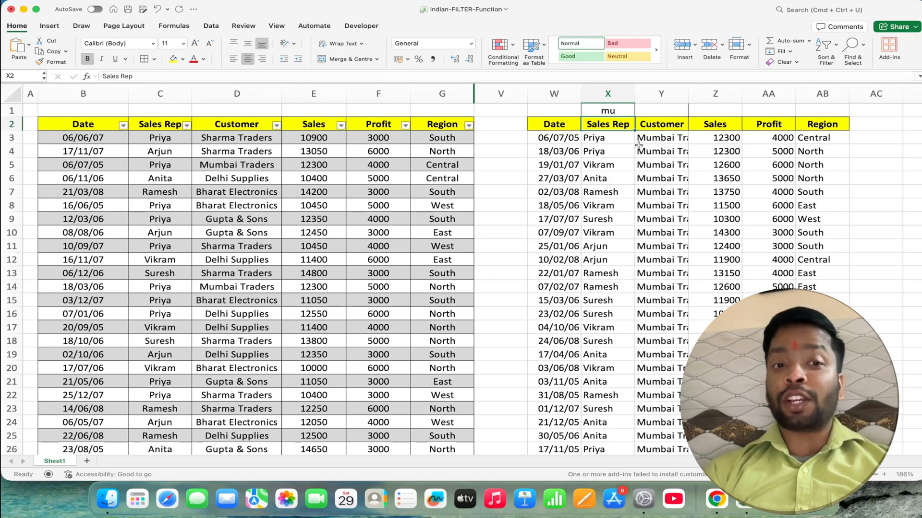
pyautogui.press('Up')
pyautogui.write('g')
pyautogui.press('Return')
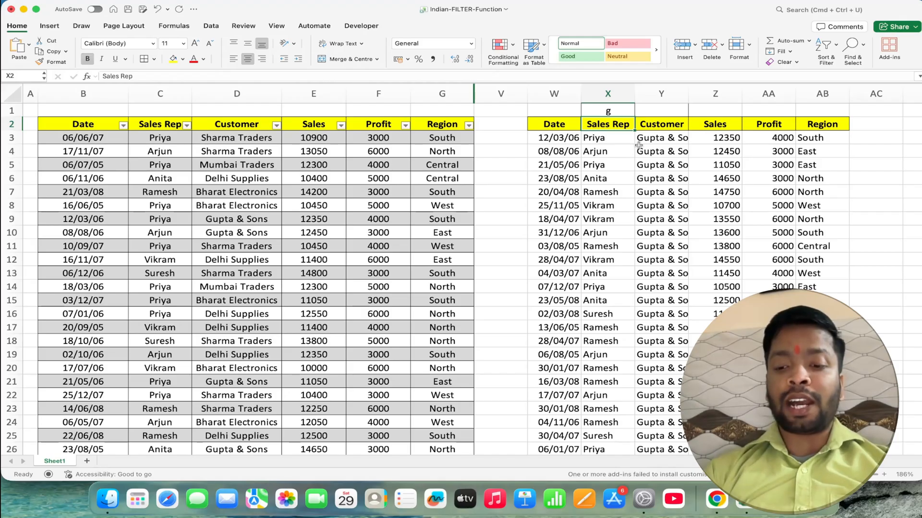
# - Change the customer search text in X1 to b
pyautogui.press('Up')
pyautogui.write('b')
pyautogui.press('Return')
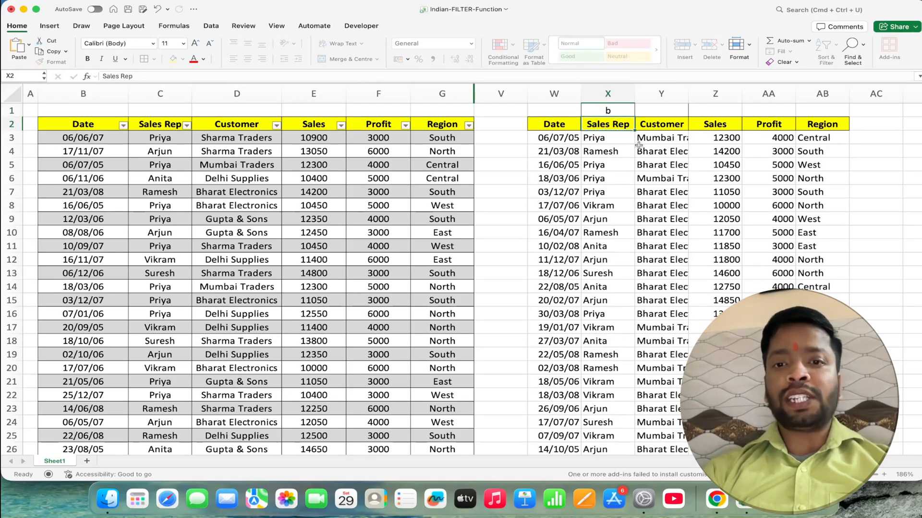